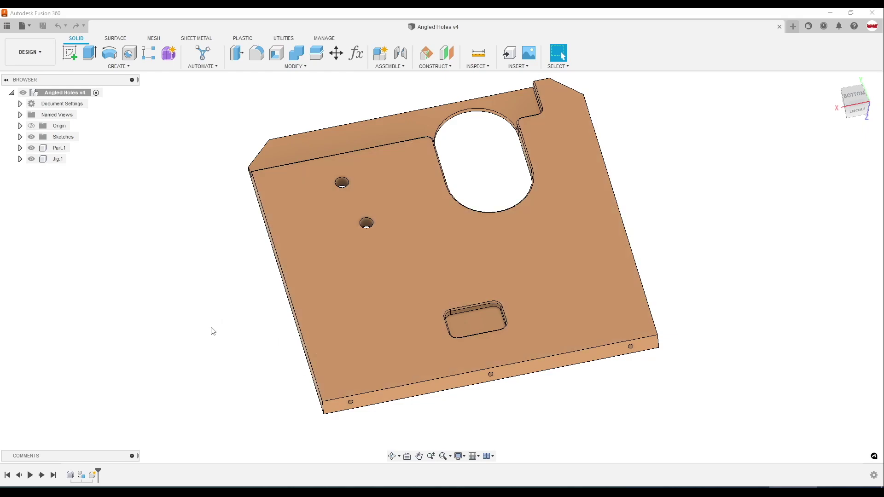
# Examine the part's angled edge face and the slanted holes in it, from an angled view and straight from the right side.
pyautogui.scroll(4, 423, 396)
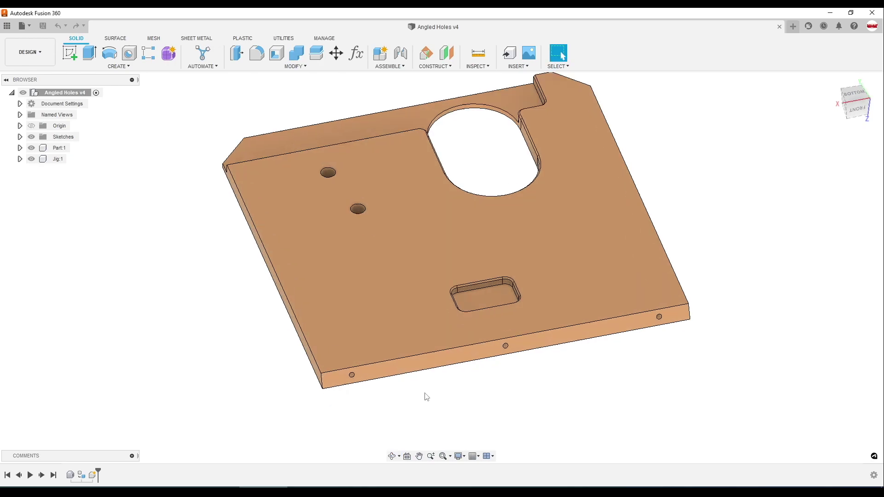
pyautogui.scroll(-3, 460, 394)
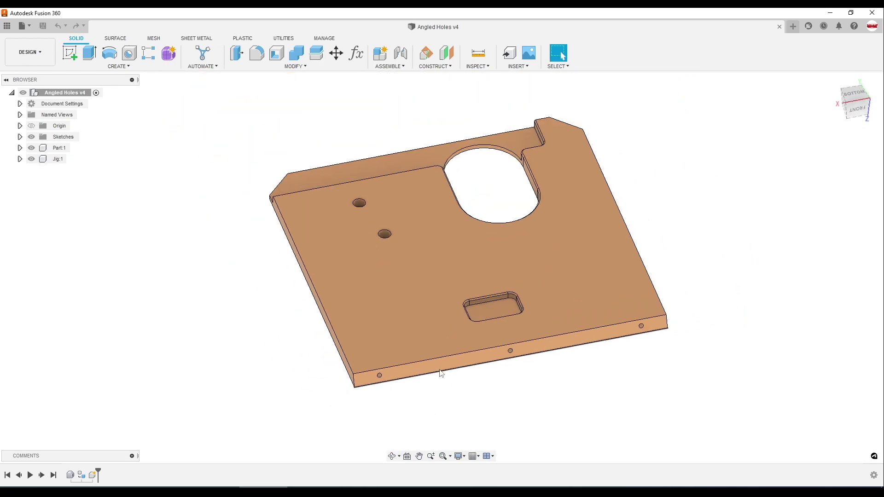
pyautogui.click(418, 362)
pyautogui.click(503, 405)
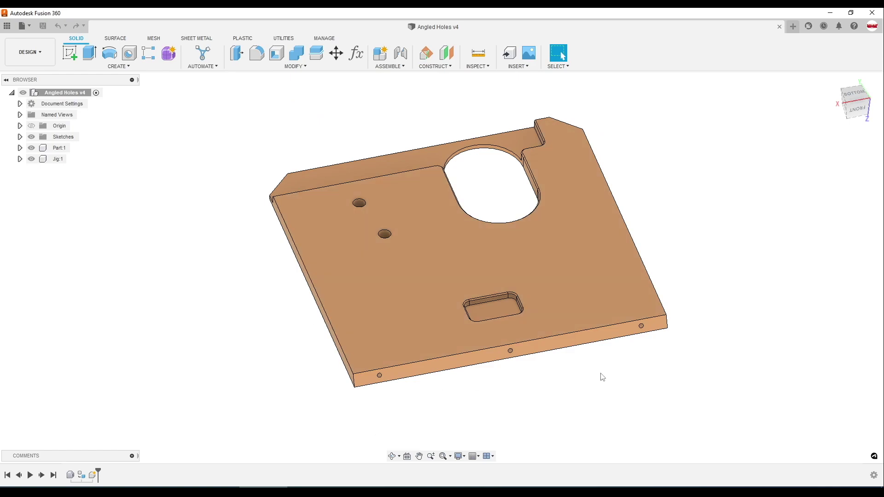
pyautogui.keyDown('shift'); pyautogui.moveTo(819, 107); pyautogui.dragTo(852, 140, button='middle'); pyautogui.keyUp('shift')
pyautogui.moveTo(847, 93); pyautogui.dragTo(842, 109)
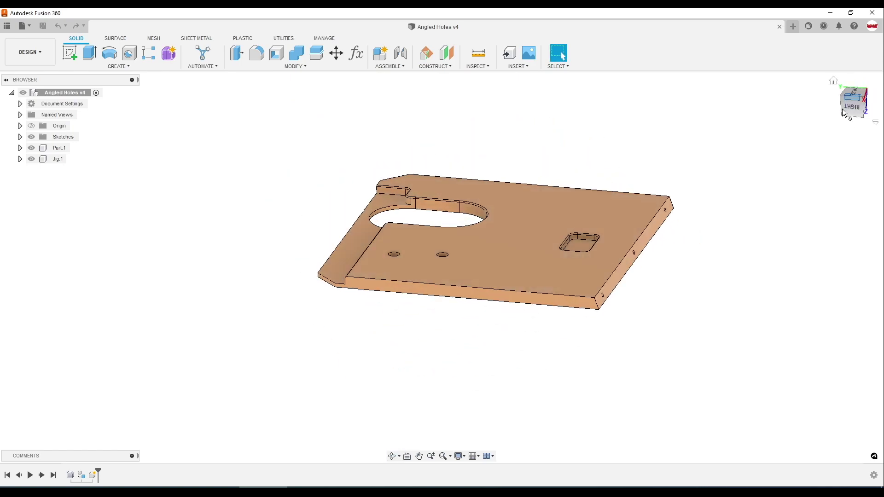
pyautogui.click(853, 109)
pyautogui.scroll(4, 618, 225)
pyautogui.keyDown('shift'); pyautogui.moveTo(626, 235); pyautogui.dragTo(660, 247, button='middle'); pyautogui.keyUp('shift')
pyautogui.click(659, 249)
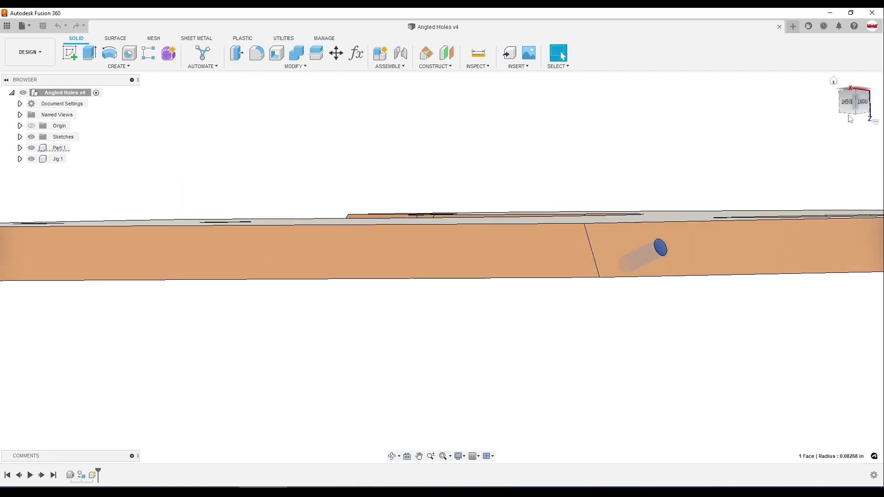
pyautogui.click(846, 103)
pyautogui.moveTo(409, 290); pyautogui.dragTo(467, 304, button='middle')
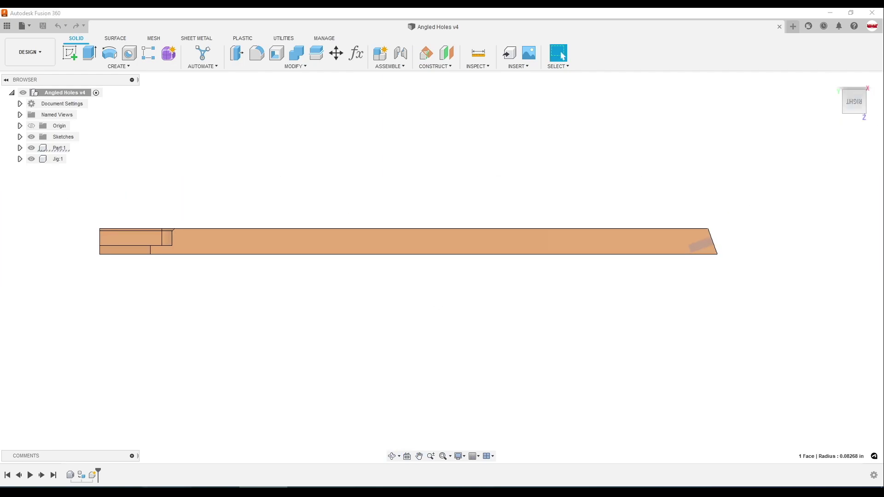
# Switch to the web browser and look at the Bridgeport milling machine product page and the tilted-head image results.
pyautogui.hotkey('alt', 'Tab')
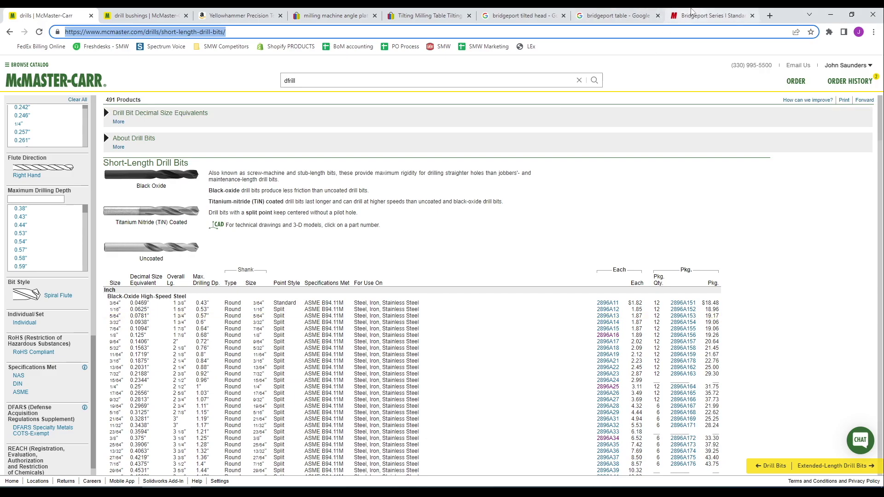
pyautogui.hotkey('alt', 'Tab')
pyautogui.hotkey('alt', 'Tab')
pyautogui.click(713, 13)
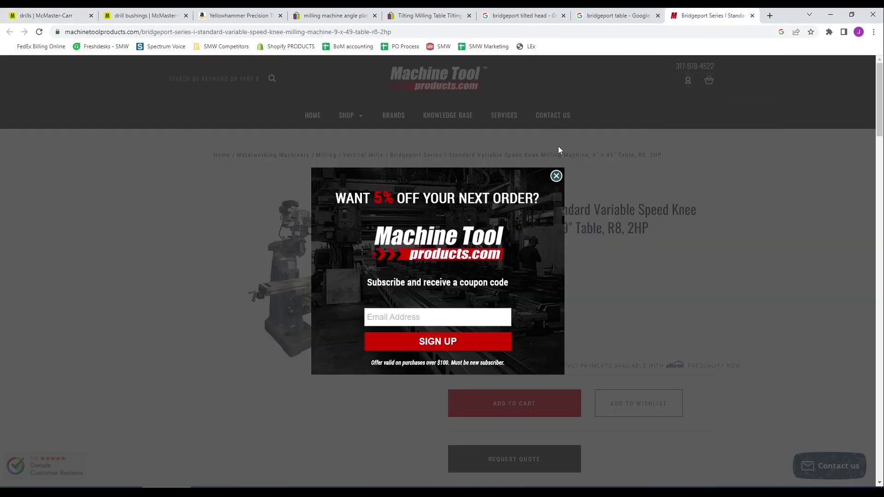
pyautogui.click(556, 176)
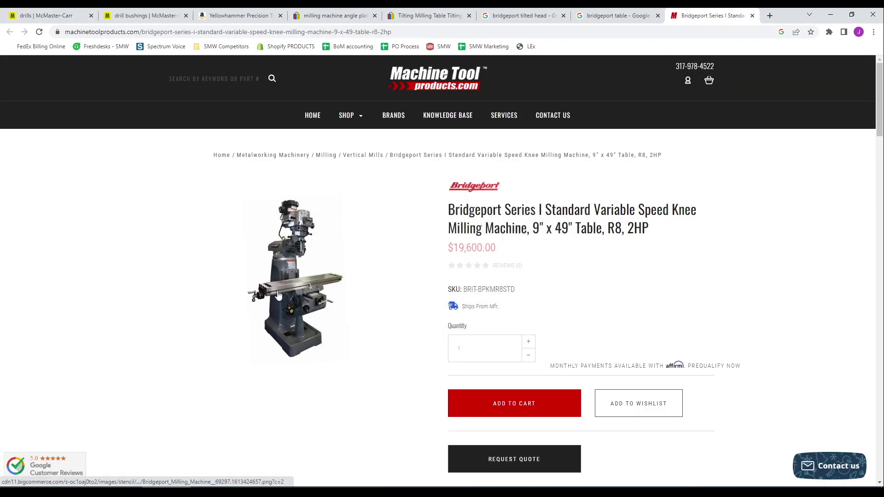
pyautogui.click(612, 15)
pyautogui.click(545, 14)
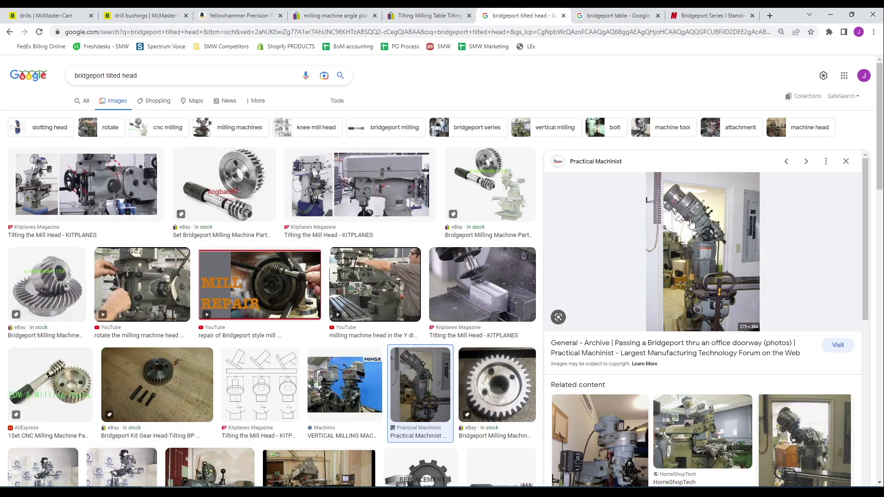
# Switch back to Fusion 360 and examine the part's angled edge from several angles and straight from the left side.
pyautogui.hotkey('alt', 'Tab')
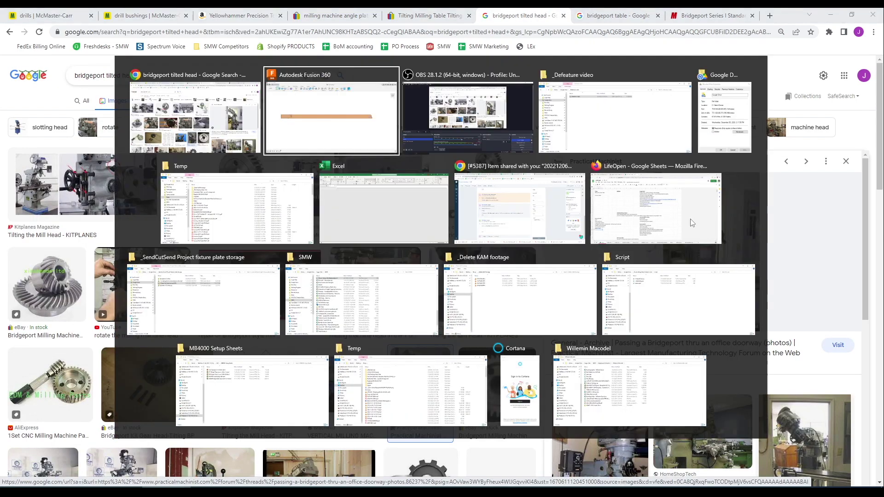
pyautogui.moveTo(463, 170)
pyautogui.keyDown('shift'); pyautogui.mouseDown(button='middle')
pyautogui.moveTo(460, 154)
pyautogui.moveTo(542, 227)
pyautogui.moveTo(598, 251)
pyautogui.moveTo(609, 312)
pyautogui.moveTo(418, 221)
pyautogui.mouseUp(button='middle'); pyautogui.keyUp('shift')
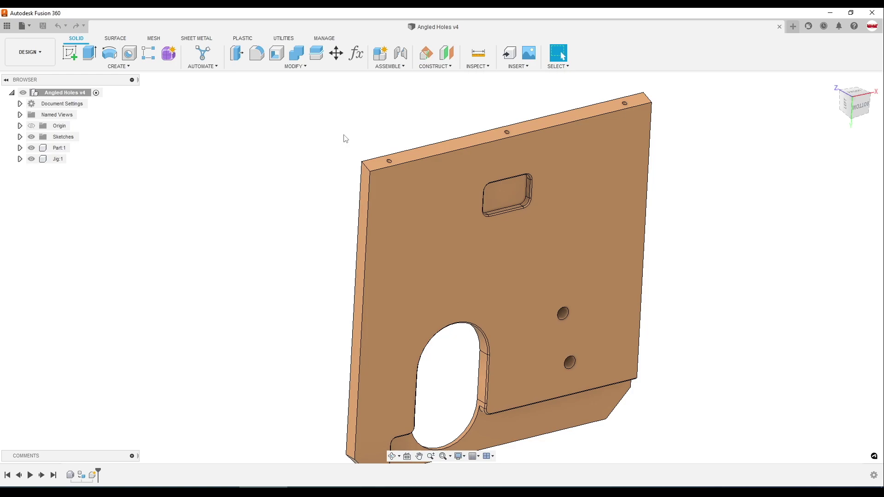
pyautogui.moveTo(345, 138); pyautogui.dragTo(297, 132, button='middle')
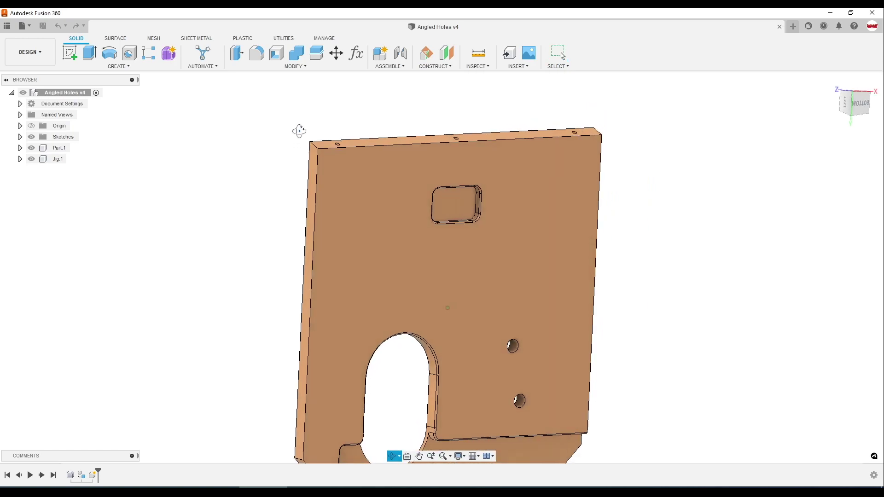
pyautogui.keyDown('shift'); pyautogui.moveTo(196, 163); pyautogui.dragTo(185, 199, button='middle'); pyautogui.keyUp('shift')
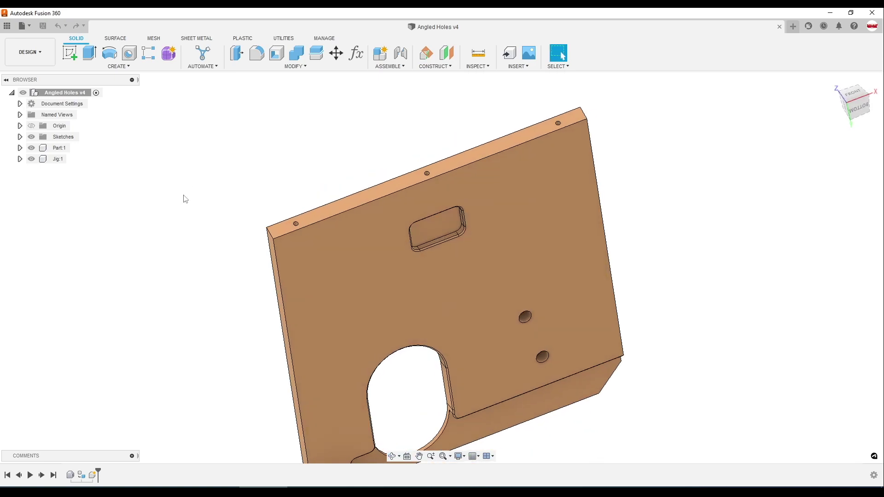
pyautogui.click(59, 159)
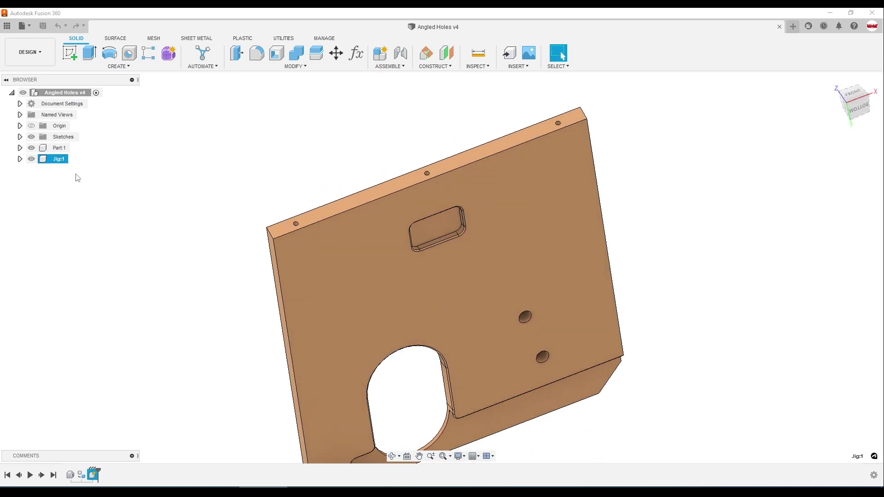
pyautogui.keyDown('shift'); pyautogui.moveTo(246, 259); pyautogui.dragTo(529, 161, button='middle'); pyautogui.keyUp('shift')
pyautogui.click(851, 105)
pyautogui.click(853, 107)
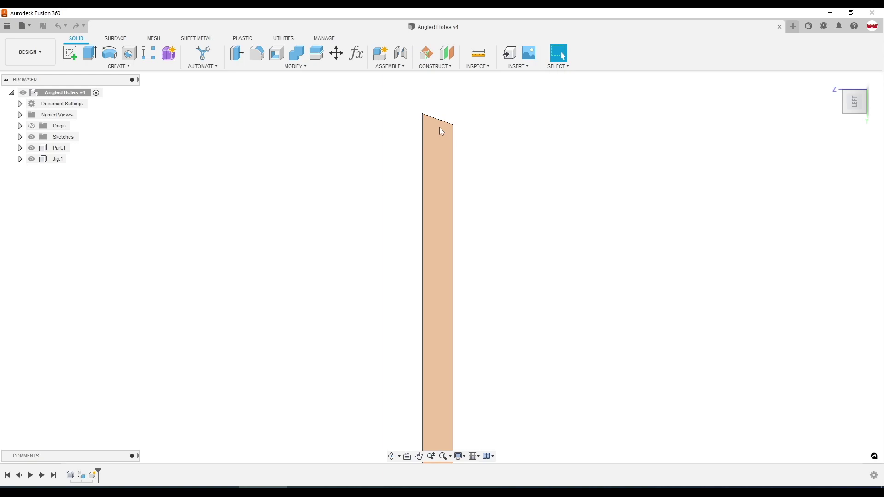
pyautogui.click(439, 127)
pyautogui.moveTo(349, 158)
pyautogui.keyDown('shift'); pyautogui.mouseDown(button='middle')
pyautogui.moveTo(250, 190)
pyautogui.moveTo(336, 164)
pyautogui.mouseUp(button='middle'); pyautogui.keyUp('shift')
pyautogui.click(335, 150)
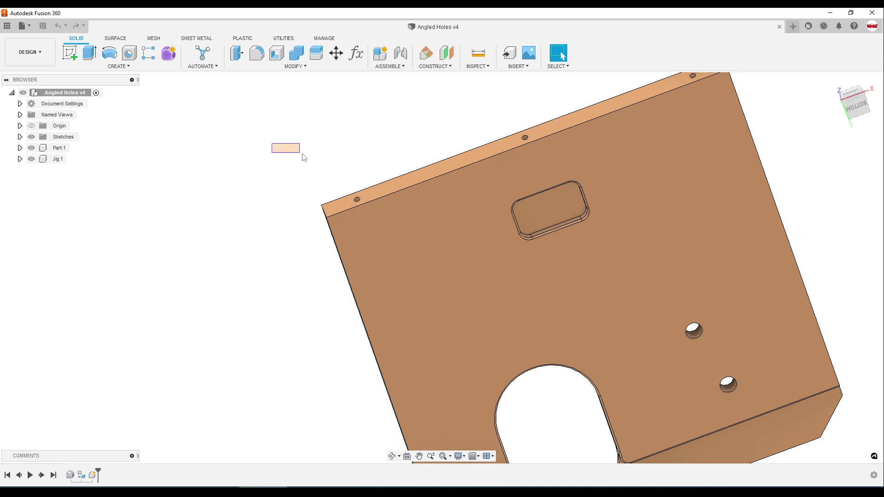
# View the angled edge face perpendicular to the screen to examine its three holes straight on.
pyautogui.click(387, 194)
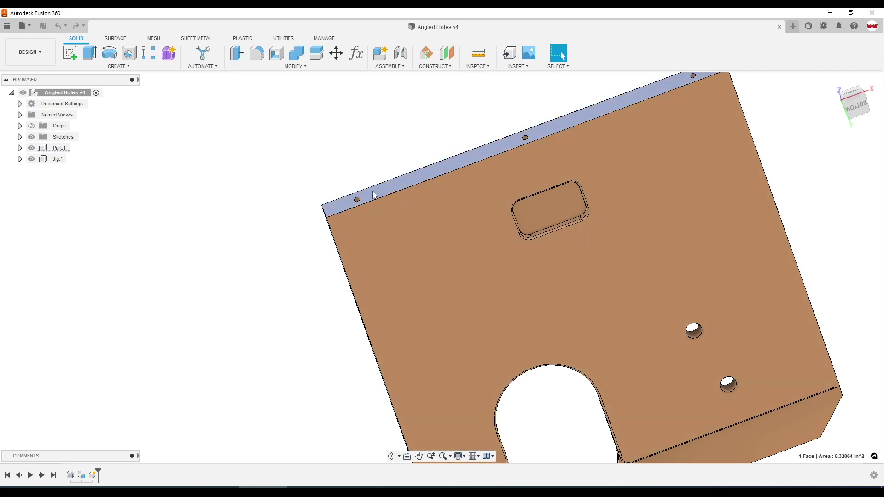
pyautogui.scroll(1, 323, 197)
pyautogui.click(263, 171)
pyautogui.scroll(3, 330, 198)
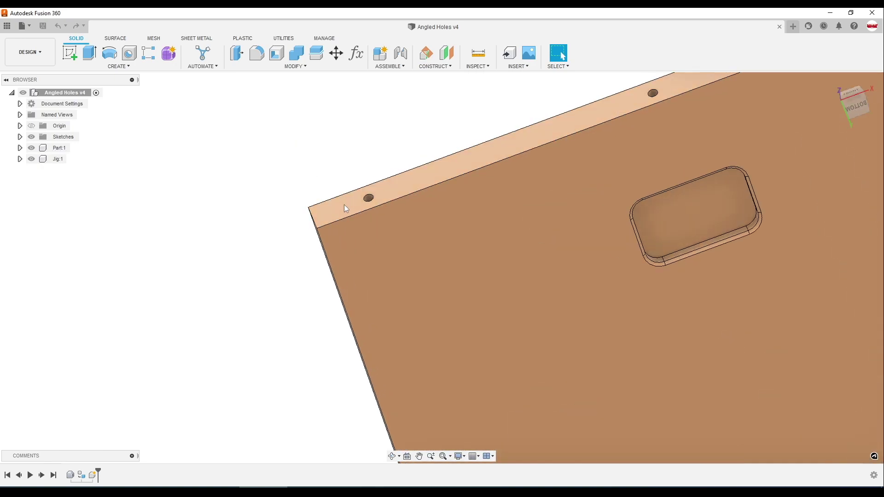
pyautogui.click(344, 204)
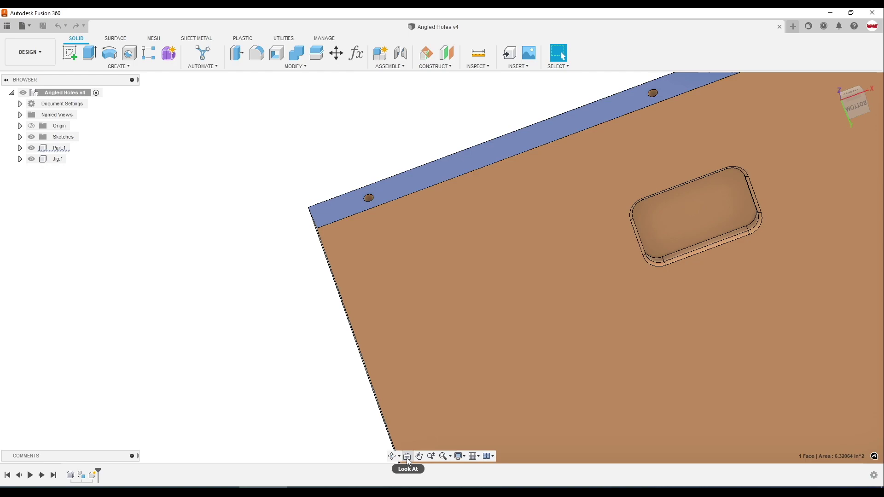
pyautogui.click(407, 457)
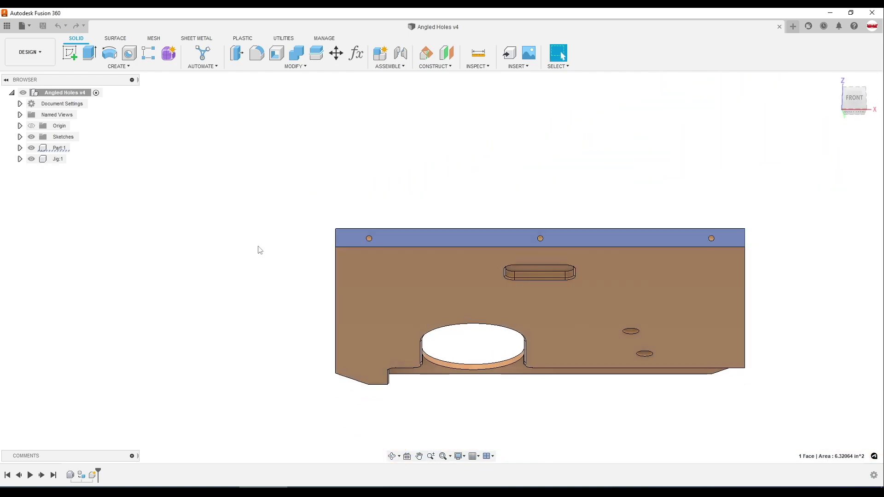
pyautogui.keyDown('shift'); pyautogui.moveTo(271, 258); pyautogui.dragTo(290, 244, button='middle'); pyautogui.keyUp('shift')
pyautogui.click(300, 198)
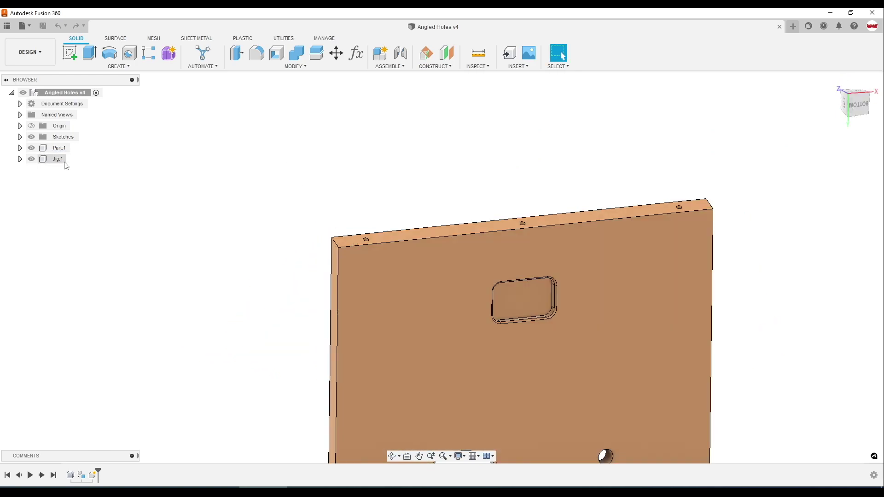
# Activate the Jig component and start a line sketch on the part's left side face.
pyautogui.click(73, 159)
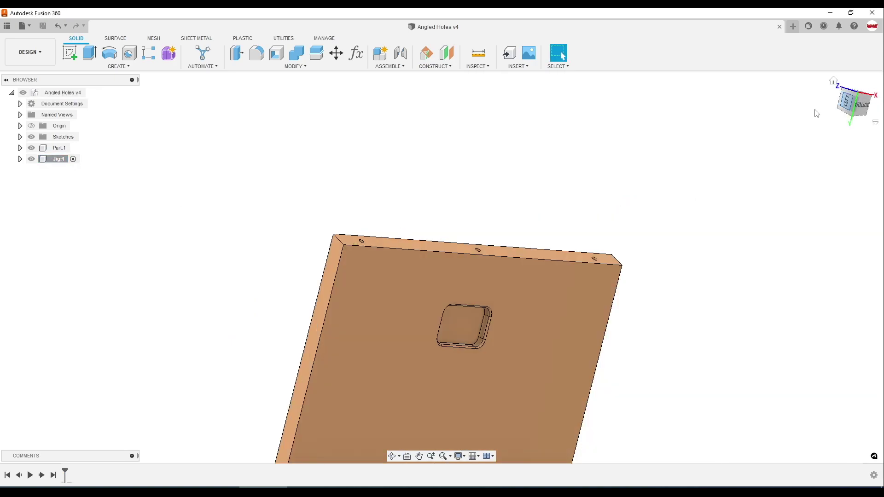
pyautogui.click(846, 102)
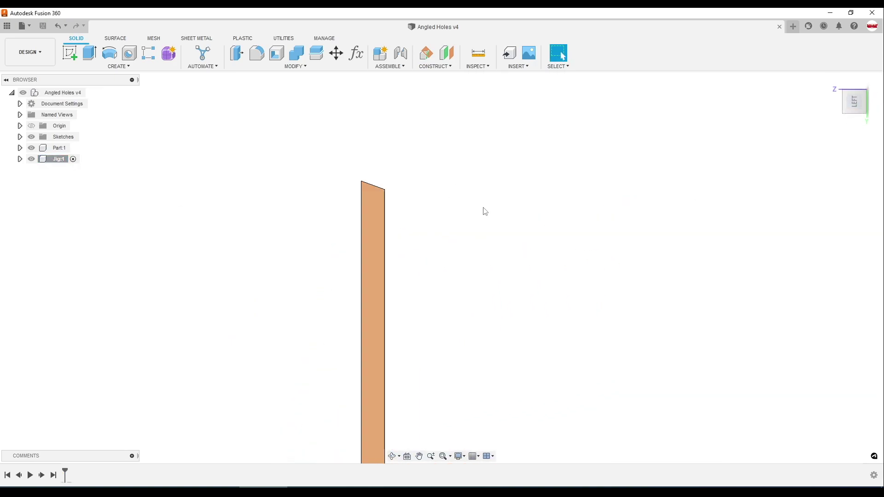
pyautogui.press('l')
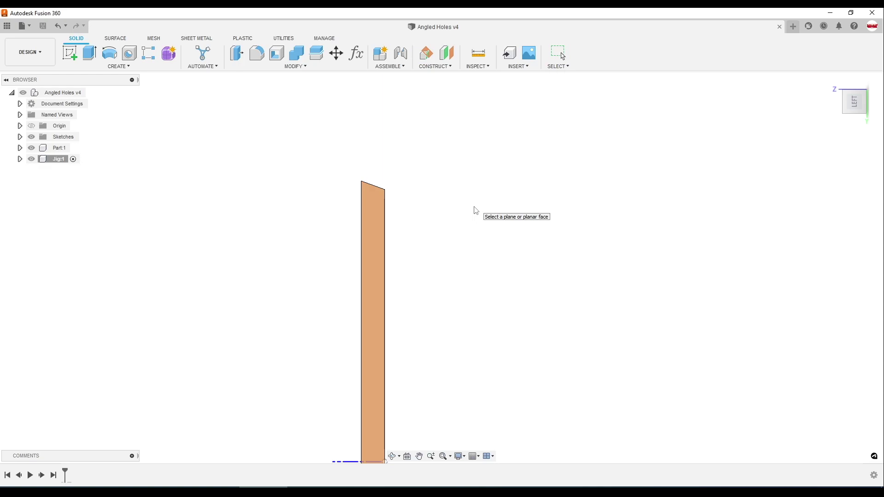
pyautogui.click(371, 203)
# Project the part's left side face into the sketch and check the projected outline with the part temporarily hidden.
pyautogui.press('p')
pyautogui.click(374, 197)
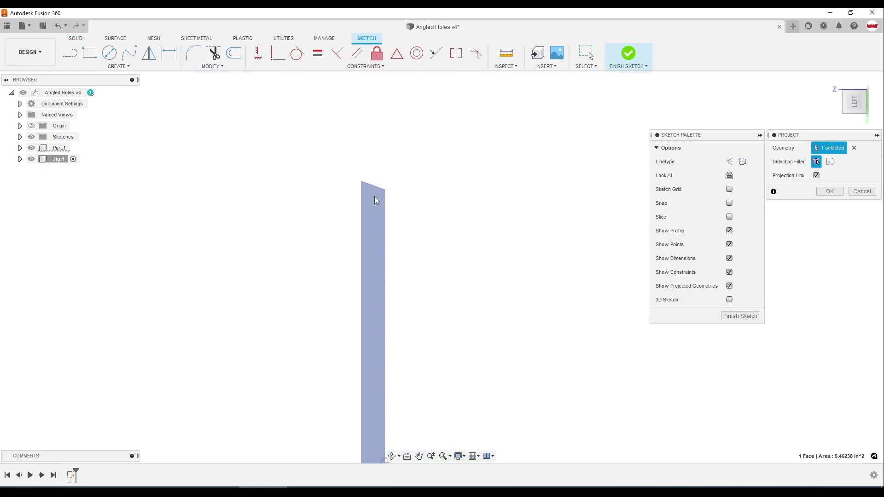
pyautogui.moveTo(418, 206)
pyautogui.keyDown('shift'); pyautogui.mouseDown(button='middle')
pyautogui.moveTo(400, 209)
pyautogui.moveTo(415, 220)
pyautogui.mouseUp(button='middle'); pyautogui.keyUp('shift')
pyautogui.click(829, 192)
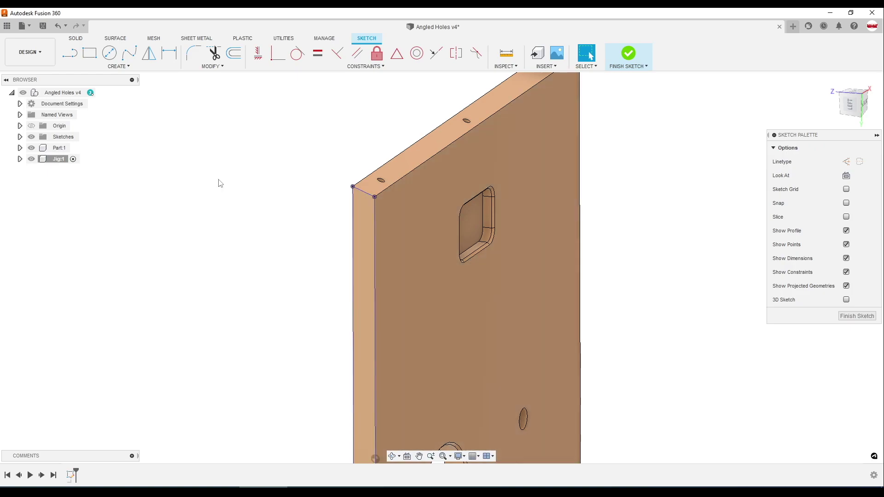
pyautogui.click(32, 148)
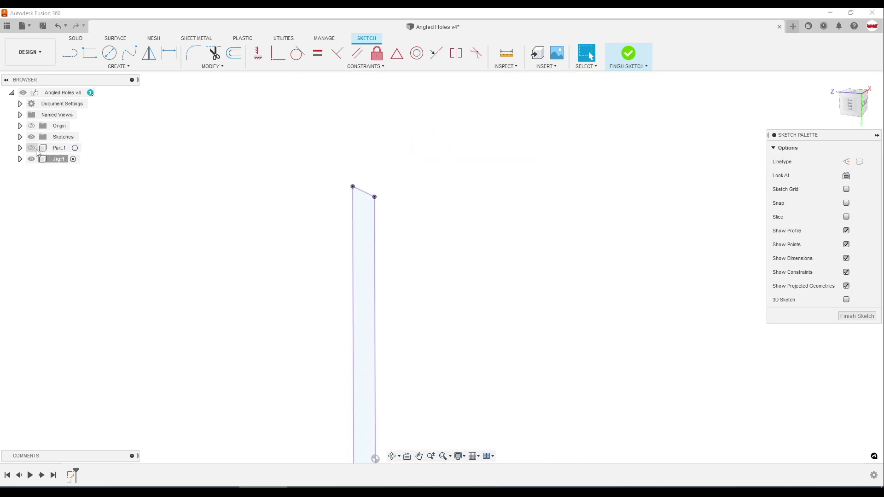
pyautogui.click(32, 148)
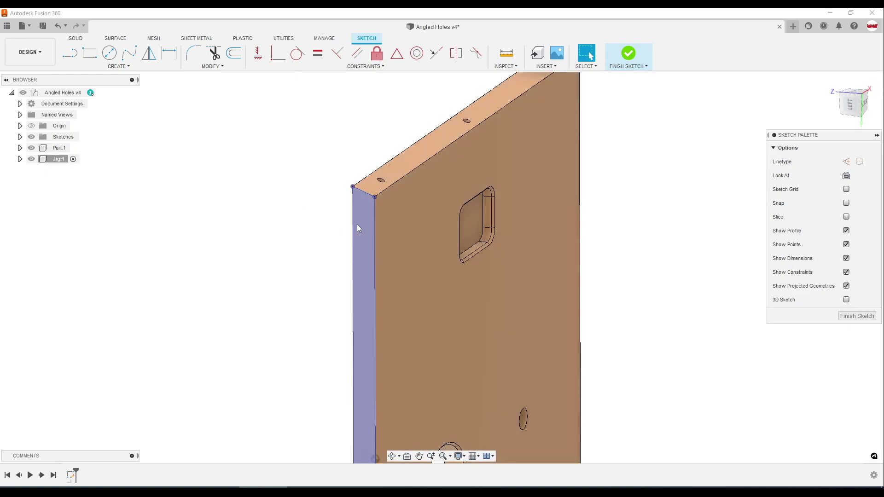
# Sketch a six-line jig outline around the part's upper end, with a slanted top edge and lower lines ending on both sides of the part.
pyautogui.click(850, 106)
pyautogui.moveTo(575, 215); pyautogui.dragTo(574, 236, button='middle')
pyautogui.press('l')
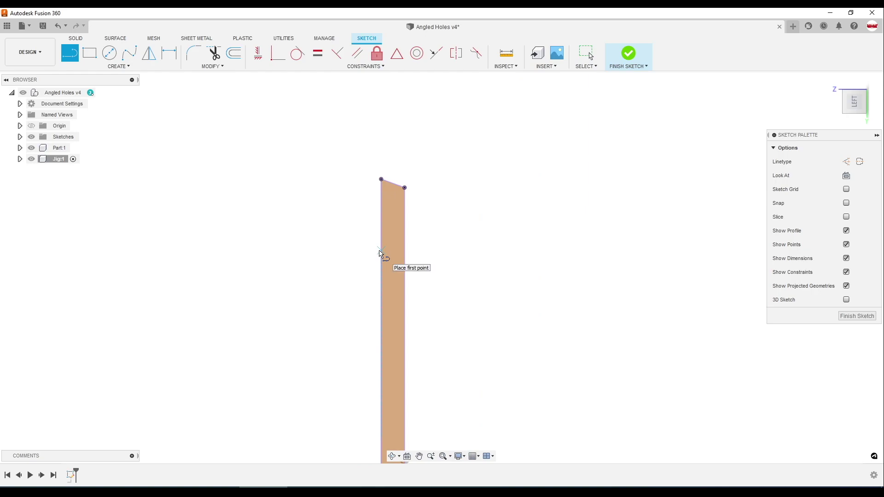
pyautogui.click(381, 251)
pyautogui.click(308, 250)
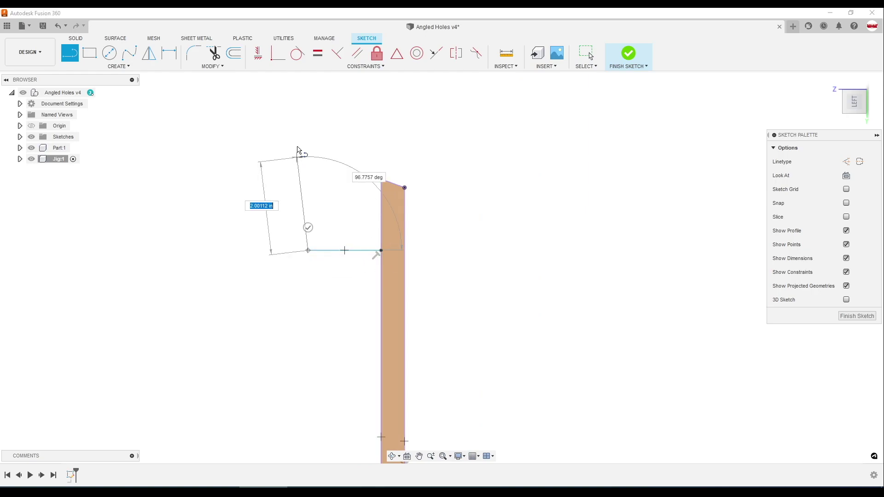
pyautogui.click(315, 92)
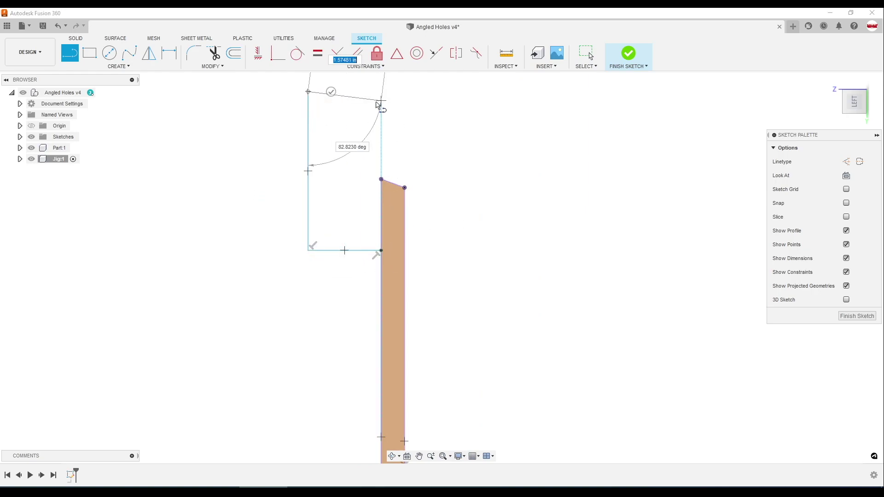
pyautogui.click(350, 92)
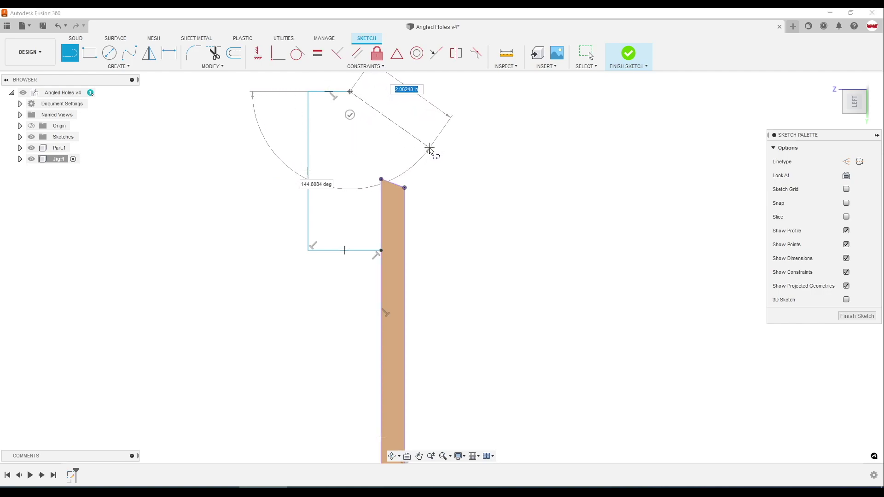
pyautogui.click(456, 178)
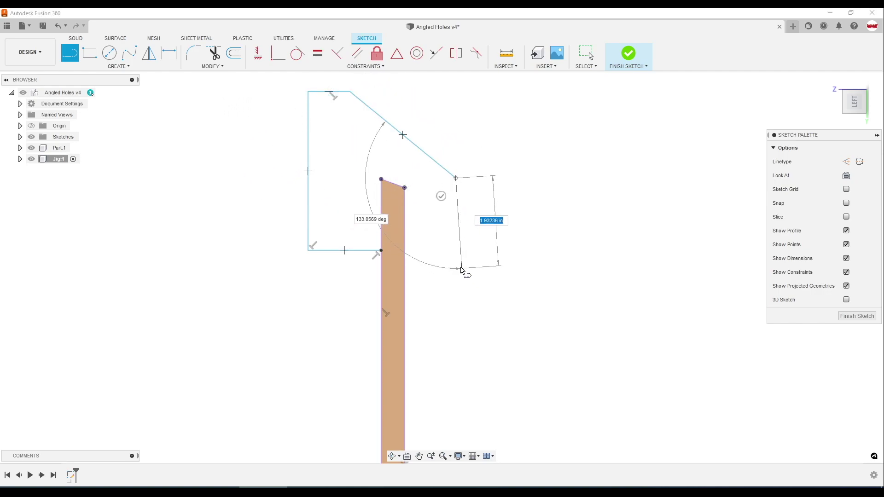
pyautogui.click(455, 251)
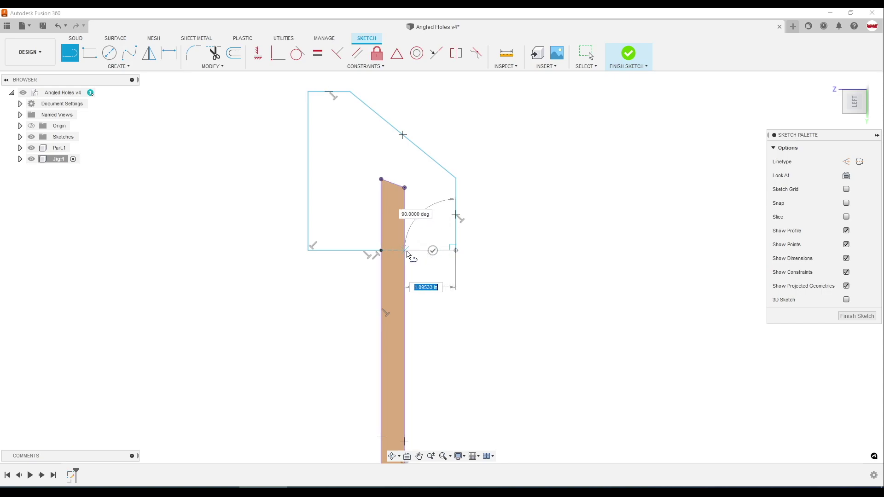
pyautogui.click(405, 251)
pyautogui.press('Escape')
pyautogui.keyDown('shift'); pyautogui.moveTo(449, 246); pyautogui.dragTo(342, 214, button='middle'); pyautogui.keyUp('shift')
pyautogui.click(341, 201)
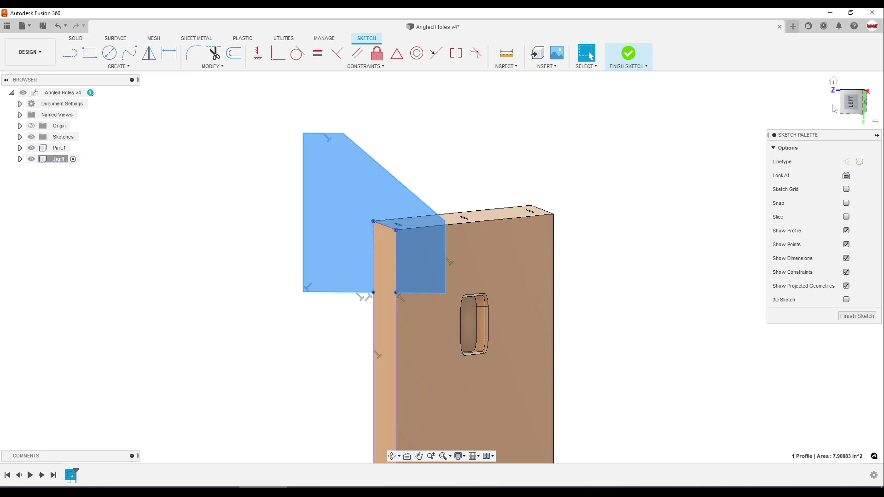
# Constrain the outline's slanted line parallel to the part's projected angled edge, working in the straight left view.
pyautogui.click(851, 101)
pyautogui.click(444, 172)
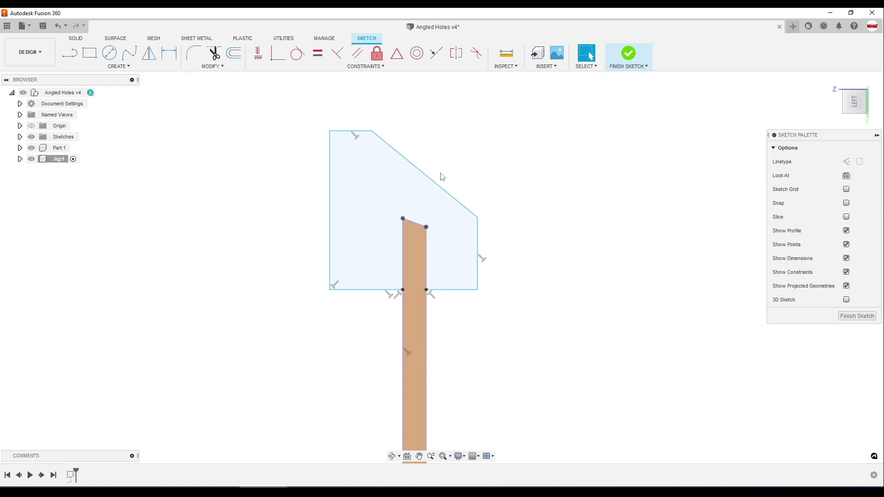
pyautogui.click(461, 205)
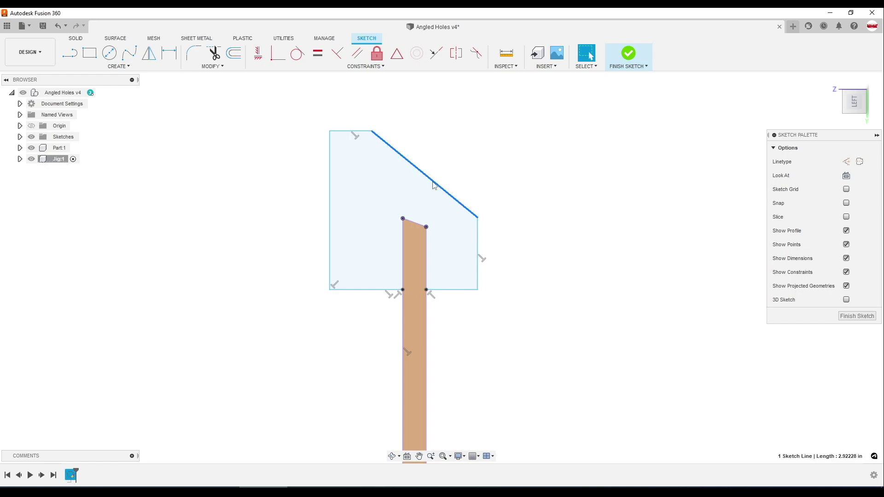
pyautogui.click(466, 151)
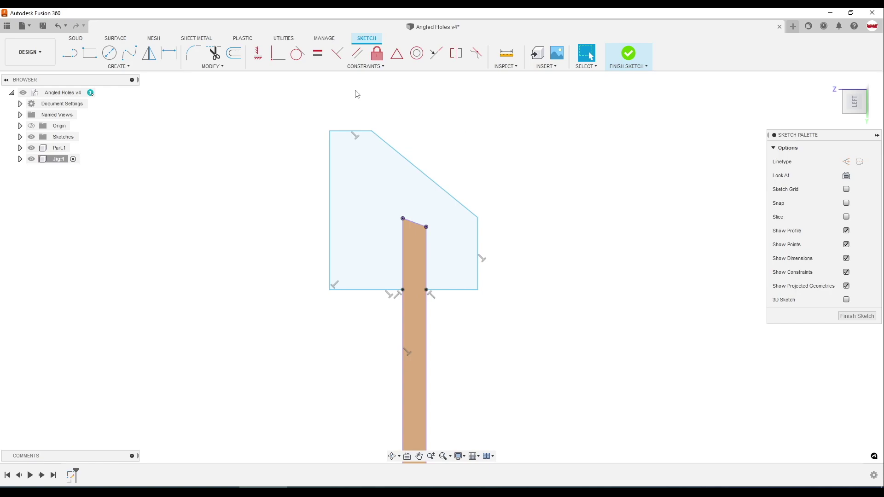
pyautogui.click(357, 53)
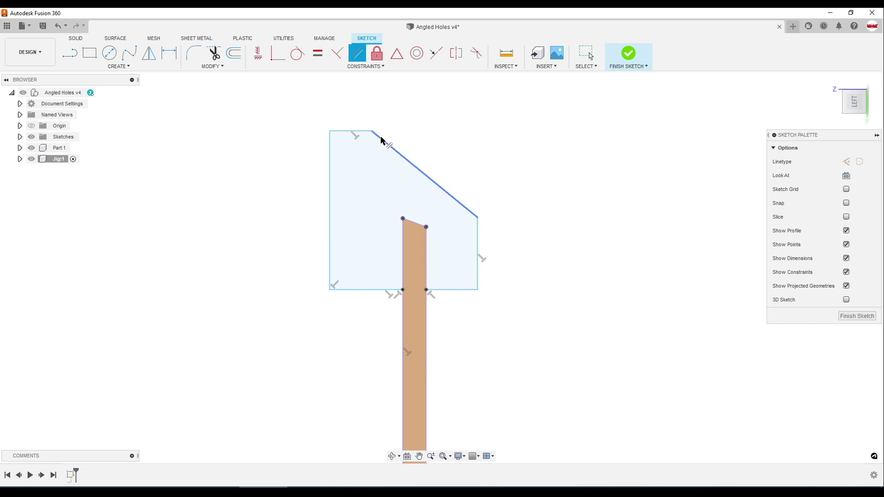
pyautogui.click(394, 151)
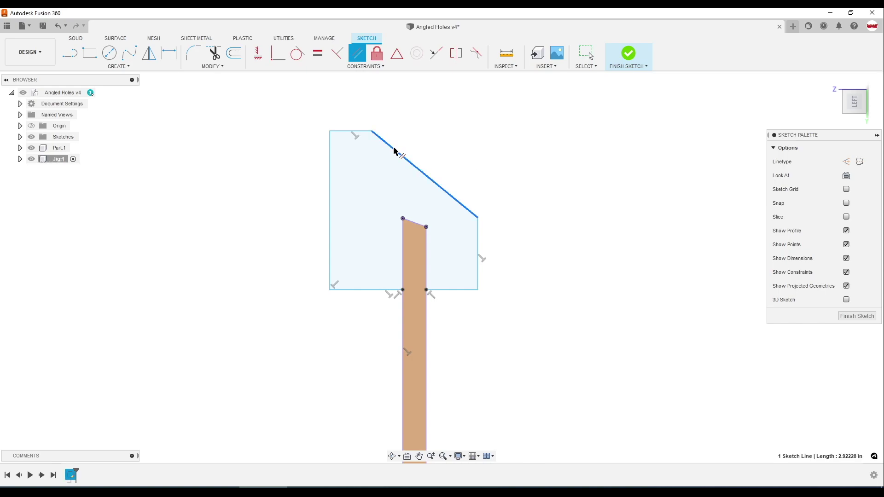
pyautogui.click(418, 223)
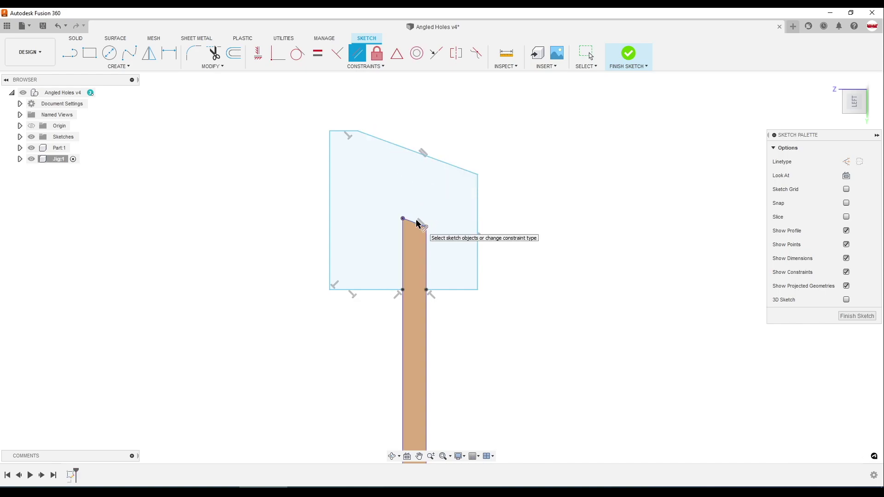
pyautogui.press('Escape')
# Reshape the jig outline freehand by lowering its slanted line and moving its upper left corner closer to the part.
pyautogui.click(412, 161)
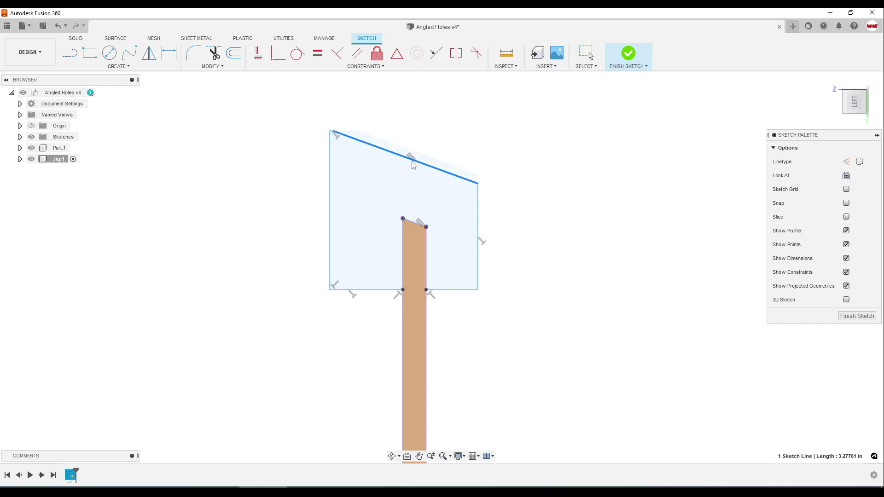
pyautogui.moveTo(412, 161); pyautogui.dragTo(406, 178)
pyautogui.moveTo(330, 132); pyautogui.dragTo(336, 170)
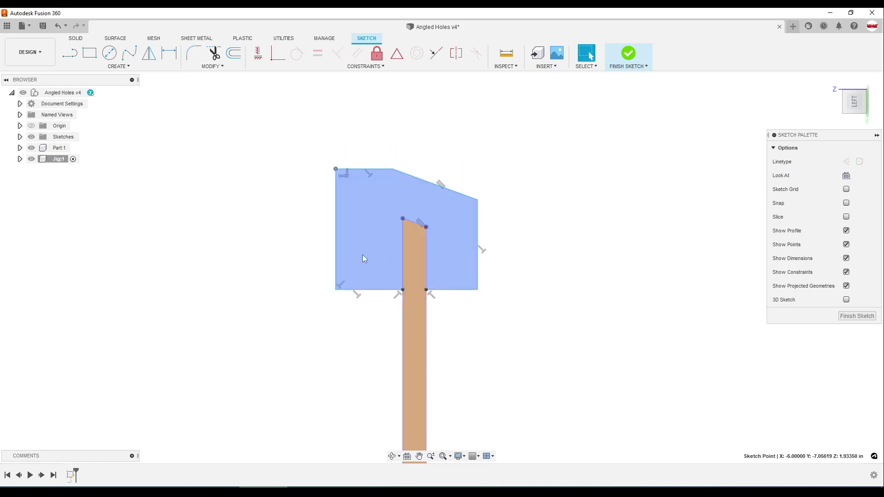
pyautogui.doubleClick(337, 256)
pyautogui.press('Escape')
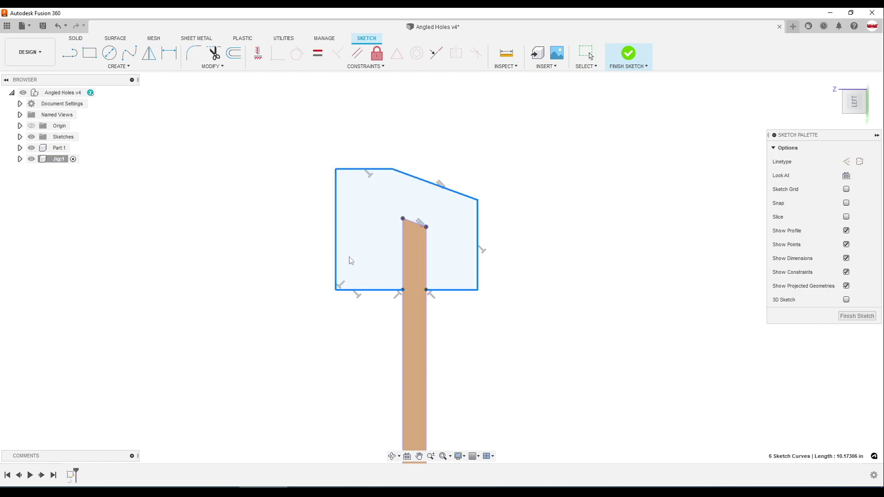
# Align the inner endpoints of the two lower outline lines with a Horizontal/Vertical constraint across the part.
pyautogui.moveTo(445, 293)
pyautogui.mouseDown()
pyautogui.moveTo(445, 309)
pyautogui.moveTo(446, 292)
pyautogui.moveTo(459, 304)
pyautogui.mouseUp()
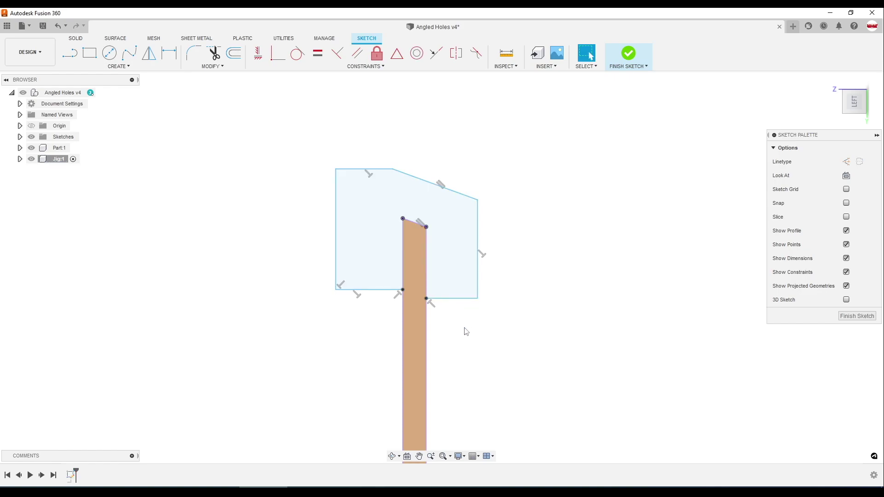
pyautogui.click(257, 53)
pyautogui.click(426, 299)
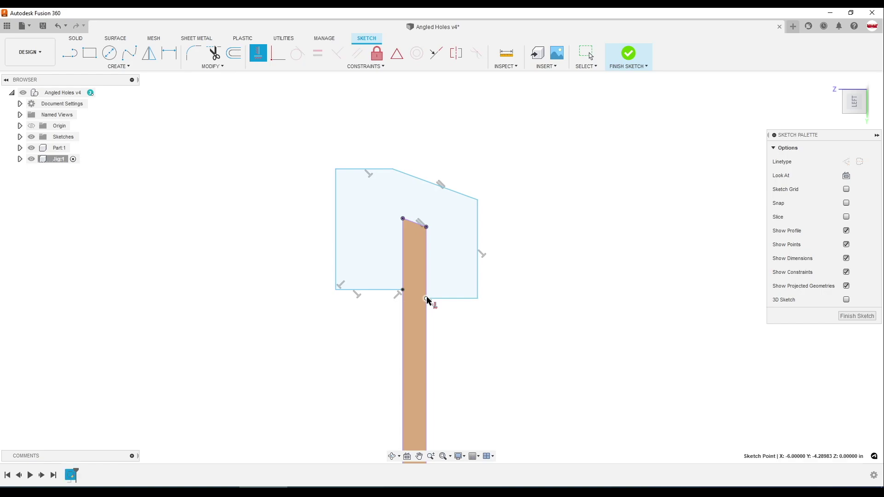
pyautogui.click(403, 291)
pyautogui.press('d')
pyautogui.click(376, 290)
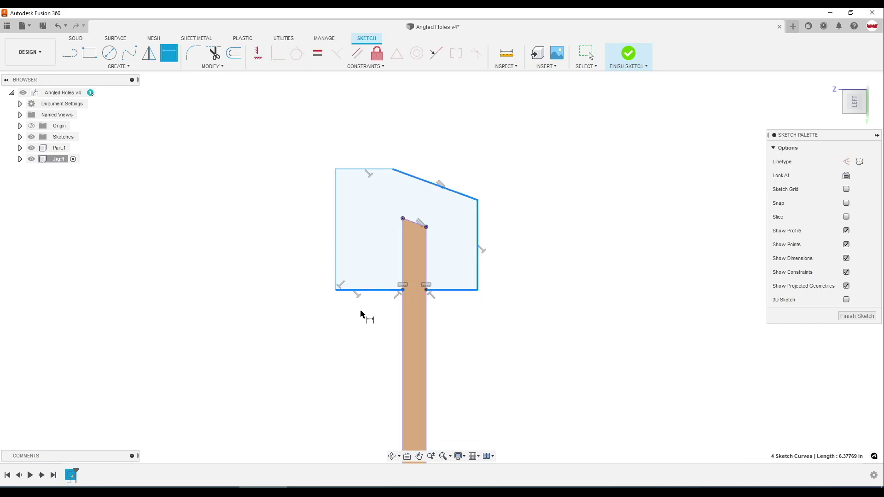
pyautogui.click(367, 291)
pyautogui.press('Escape')
pyautogui.press('d')
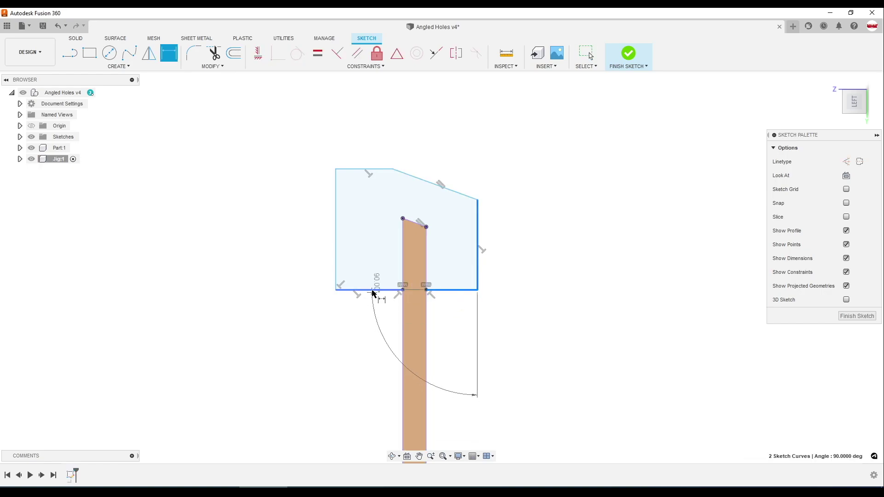
pyautogui.press('Escape')
# Dimension the lower line on the left of the part and set its length to 0.75 in.
pyautogui.press('d')
pyautogui.click(369, 290)
pyautogui.click(364, 311)
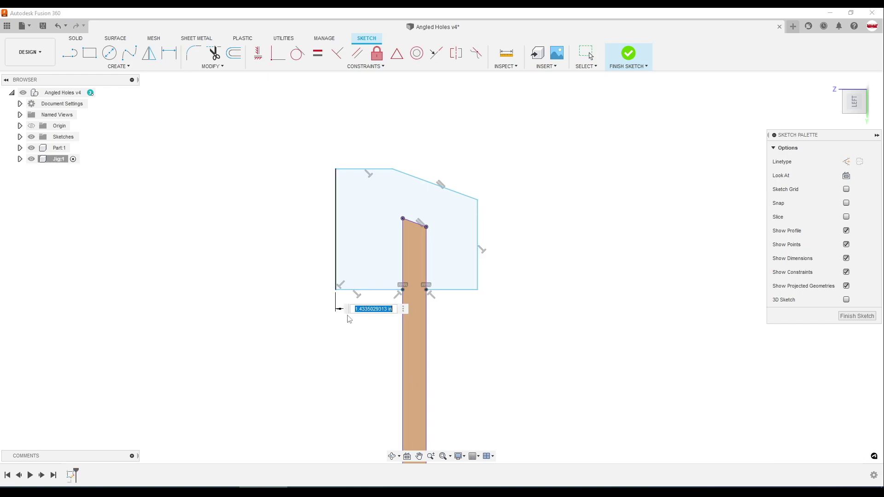
pyautogui.press('BackSpace')
pyautogui.write('.75')
pyautogui.press('Return')
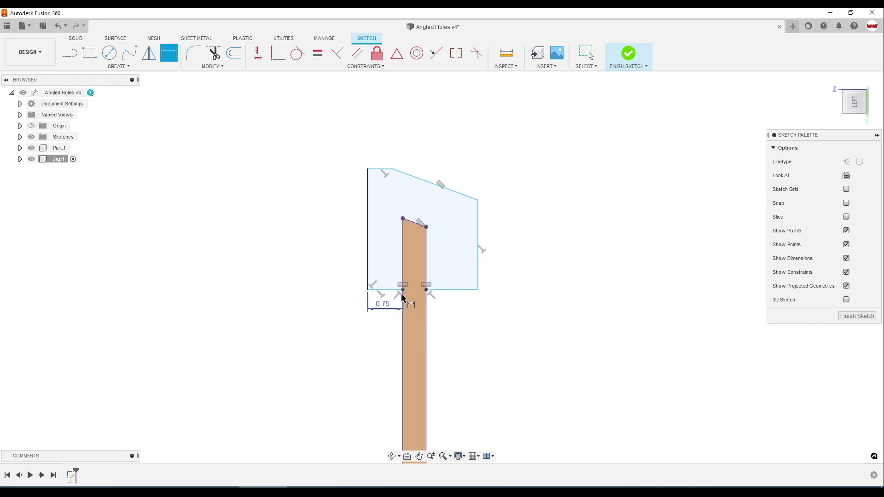
# Dimension the lower line on the right of the part and link its length to the left line's dimension, d16.
pyautogui.click(460, 290)
pyautogui.click(460, 309)
pyautogui.write('d16')
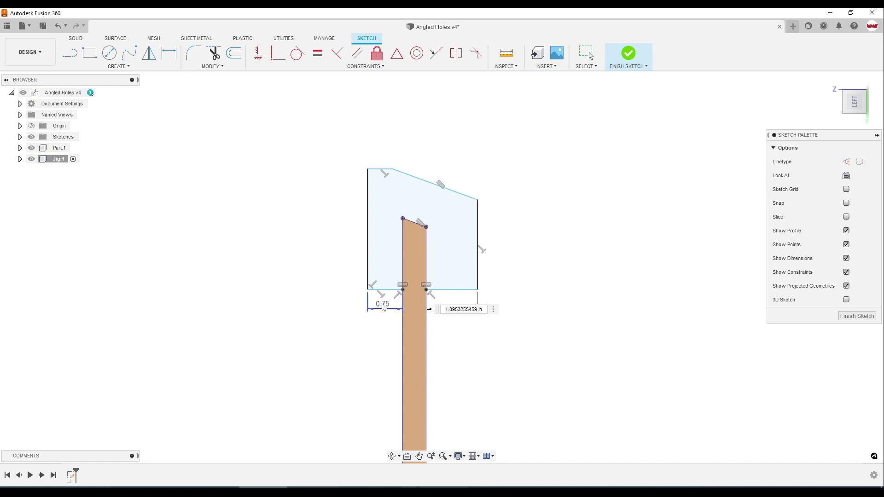
pyautogui.press('Return')
# Extrude the jig profile along the part's angled edge, starting from an offset of -0.5 in.
pyautogui.moveTo(493, 250)
pyautogui.keyDown('shift'); pyautogui.mouseDown(button='middle')
pyautogui.moveTo(472, 268)
pyautogui.moveTo(499, 259)
pyautogui.mouseUp(button='middle'); pyautogui.keyUp('shift')
pyautogui.press('e')
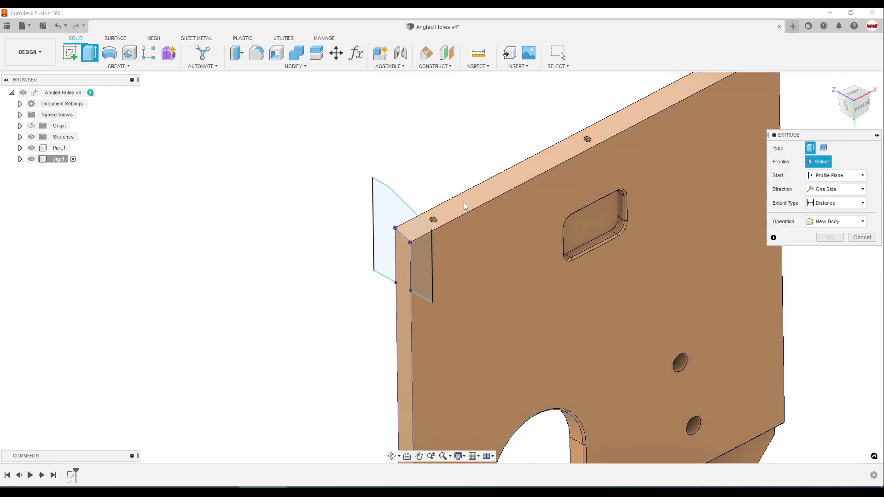
pyautogui.click(410, 229)
pyautogui.moveTo(393, 240); pyautogui.dragTo(422, 227)
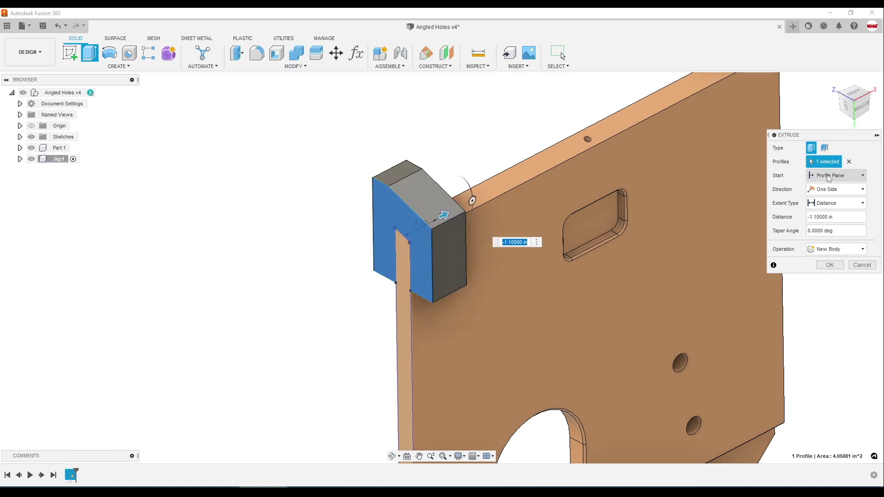
pyautogui.click(818, 179)
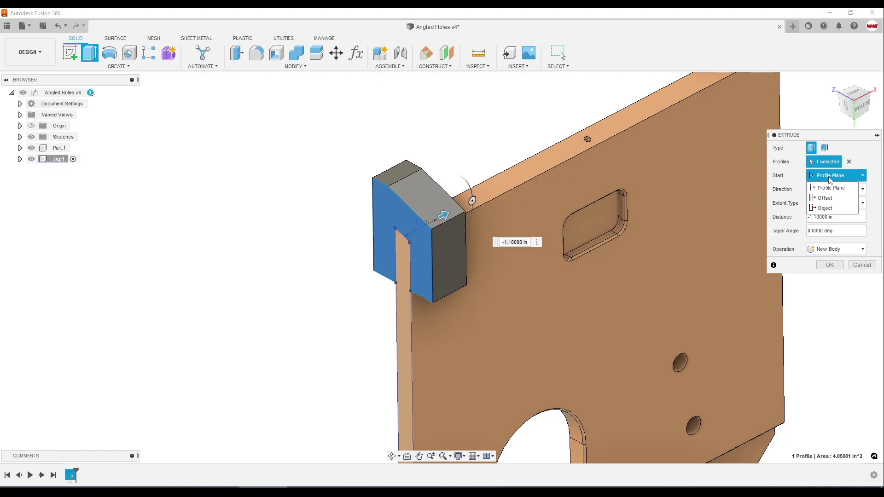
pyautogui.click(831, 200)
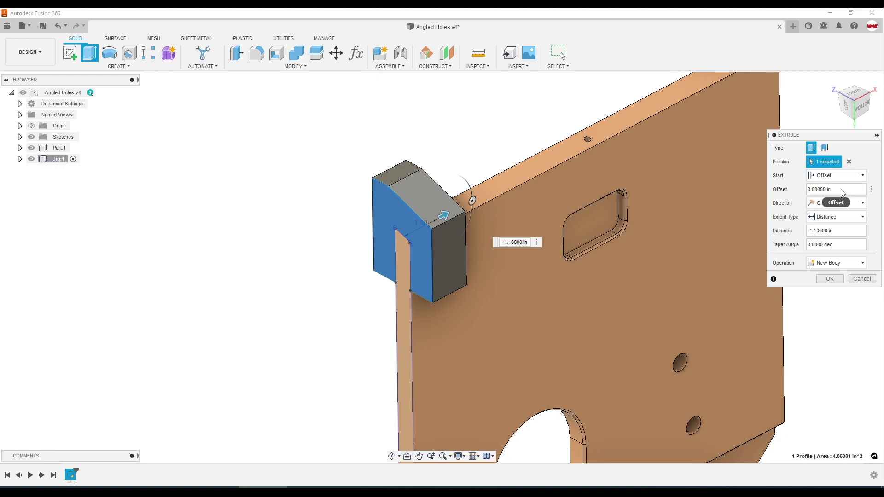
pyautogui.write('.5')
pyautogui.press('Tab')
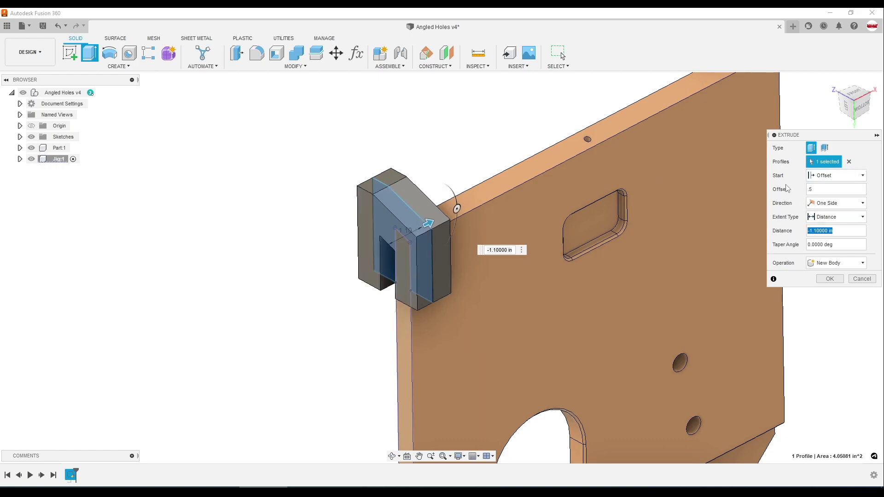
pyautogui.hotkey('shift', 'Tab')
pyautogui.write('-.5')
pyautogui.press('Tab')
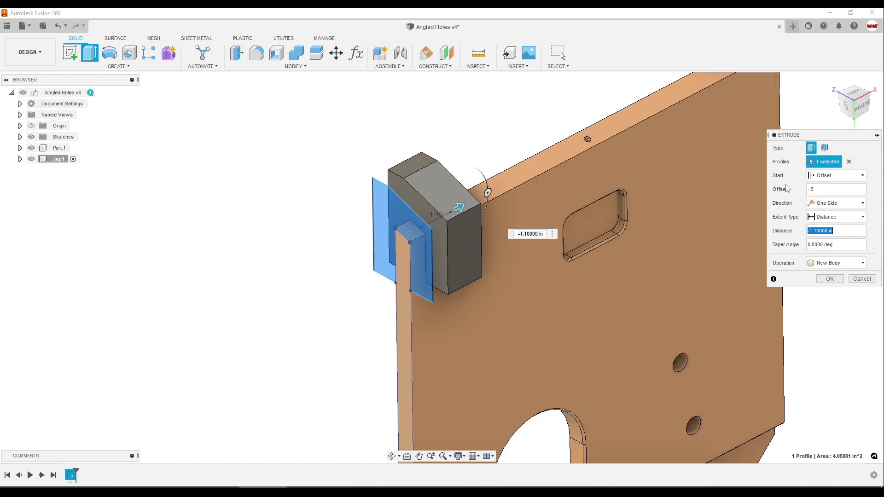
# Set the extrusion distance to -1 in and complete the jig block as a new body.
pyautogui.write('-')
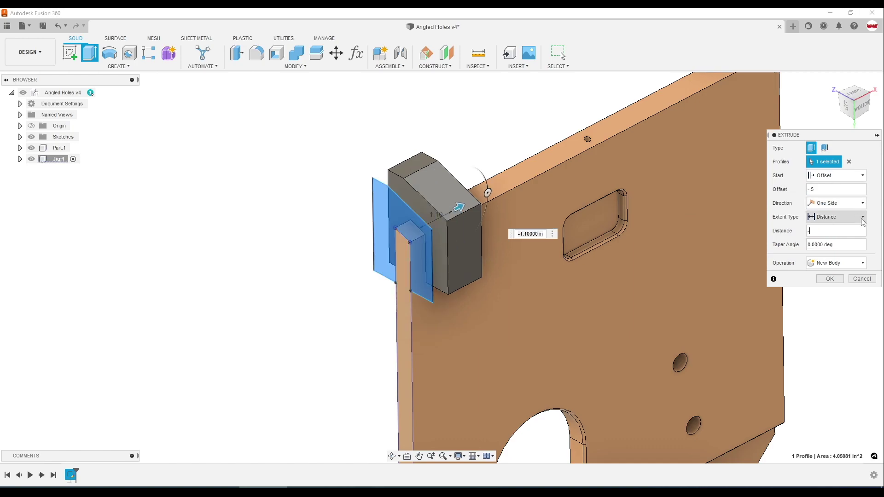
pyautogui.write('1')
pyautogui.press('Tab')
pyautogui.click(835, 281)
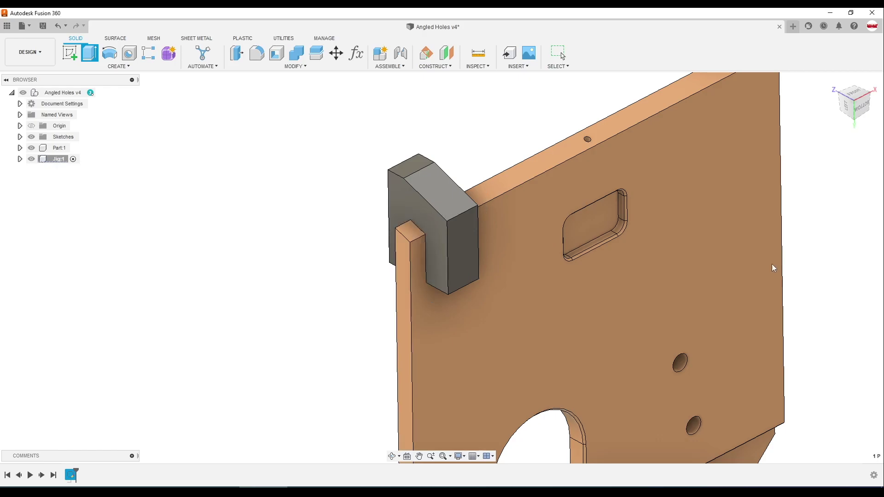
# Start a Project sketch on the jig's sloped top face.
pyautogui.moveTo(596, 220)
pyautogui.keyDown('shift'); pyautogui.mouseDown(button='middle')
pyautogui.moveTo(571, 203)
pyautogui.moveTo(589, 214)
pyautogui.mouseUp(button='middle'); pyautogui.keyUp('shift')
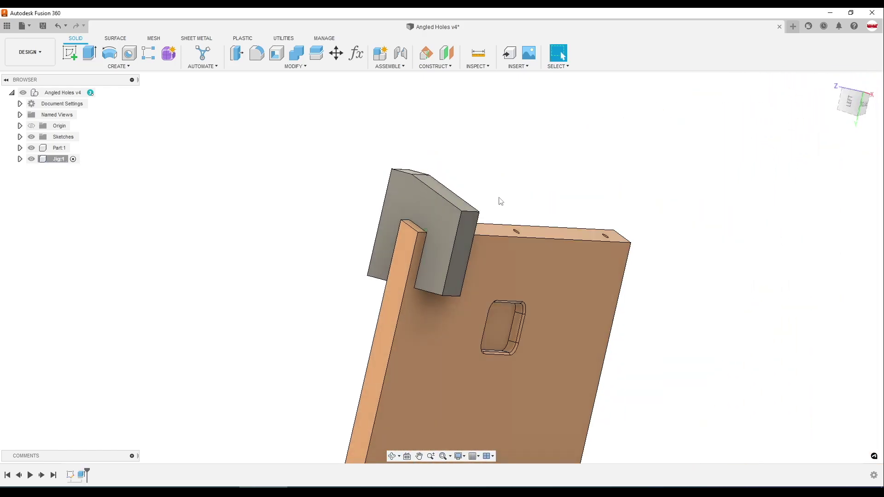
pyautogui.keyDown('shift'); pyautogui.moveTo(500, 201); pyautogui.dragTo(487, 250, button='middle'); pyautogui.keyUp('shift')
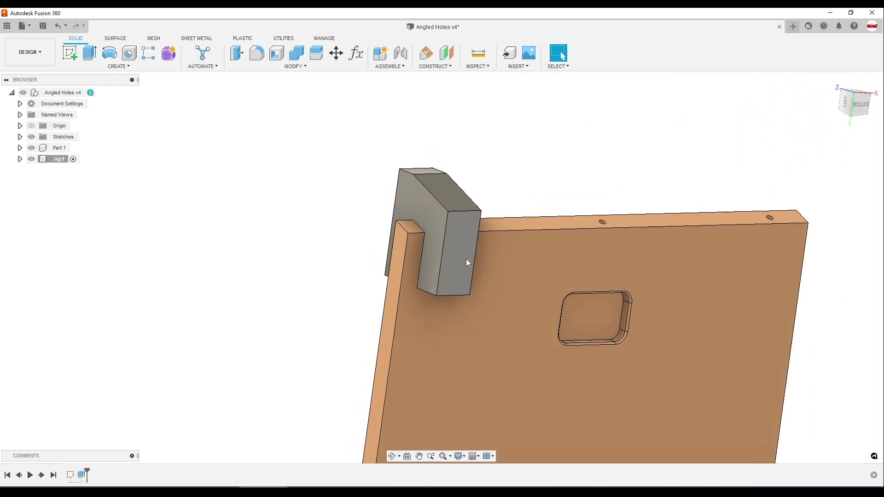
pyautogui.moveTo(301, 209); pyautogui.dragTo(259, 206, button='middle')
pyautogui.keyDown('shift'); pyautogui.moveTo(259, 205); pyautogui.dragTo(304, 226, button='middle'); pyautogui.keyUp('shift')
pyautogui.scroll(2, 304, 226)
pyautogui.moveTo(271, 162); pyautogui.dragTo(444, 168, button='middle')
pyautogui.click(444, 167)
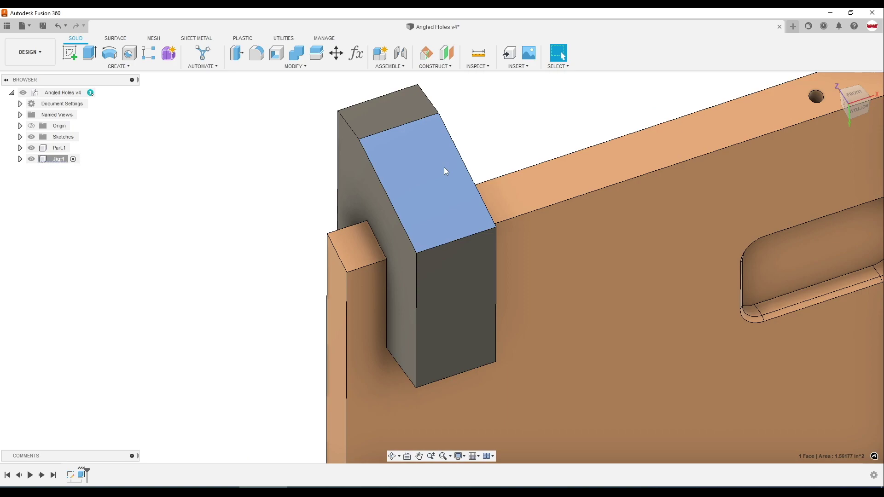
pyautogui.press('p')
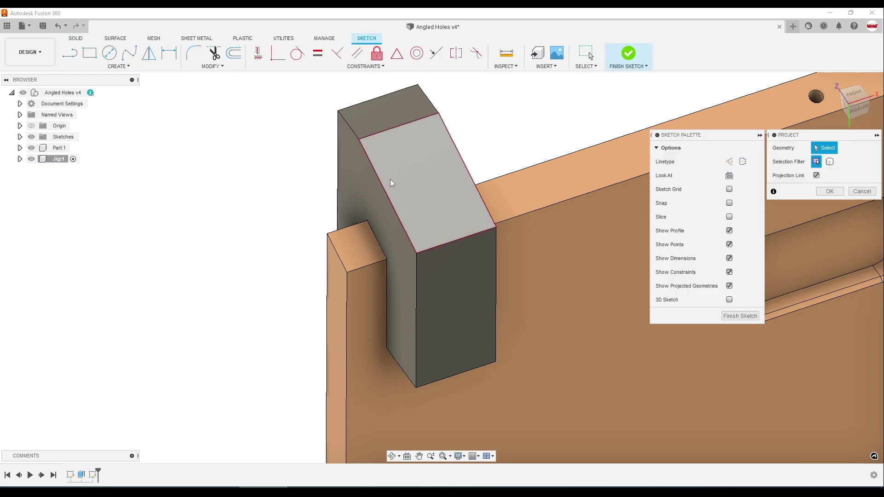
# Temporarily hide the jig and project the edge of the part's nearest angled hole into the sketch.
pyautogui.click(31, 159)
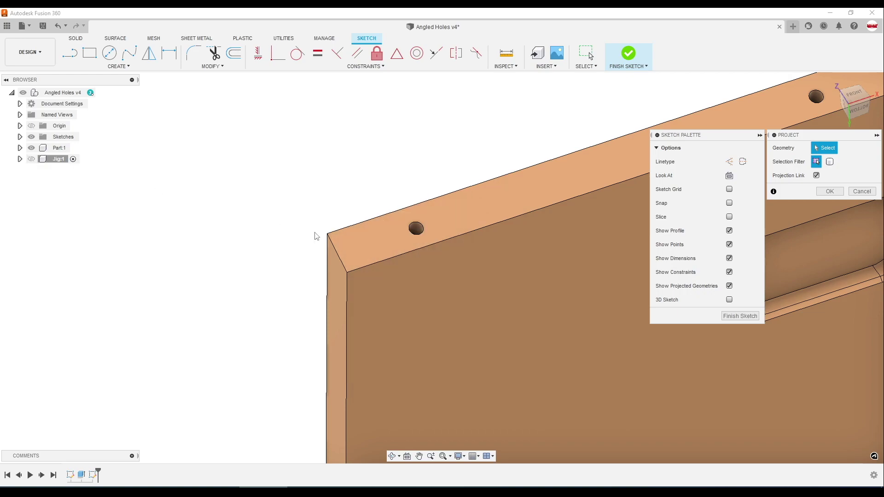
pyautogui.click(417, 234)
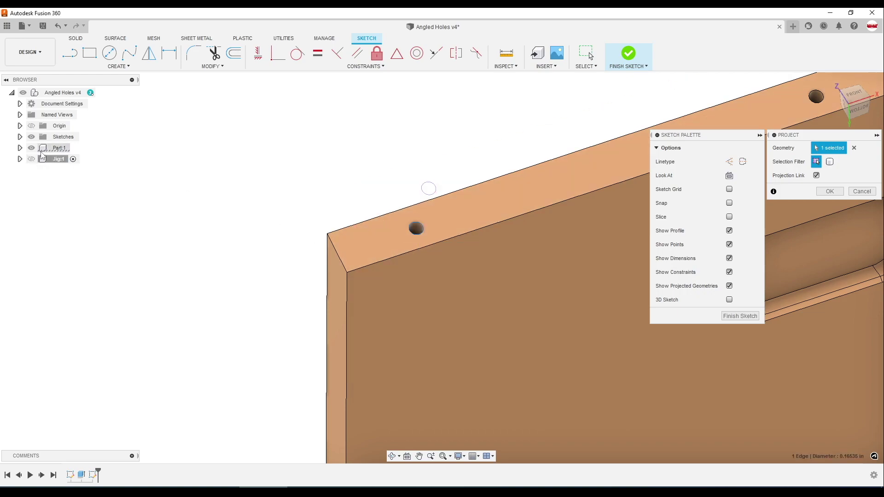
pyautogui.click(30, 160)
pyautogui.keyDown('shift'); pyautogui.moveTo(493, 164); pyautogui.dragTo(479, 184, button='middle'); pyautogui.keyUp('shift')
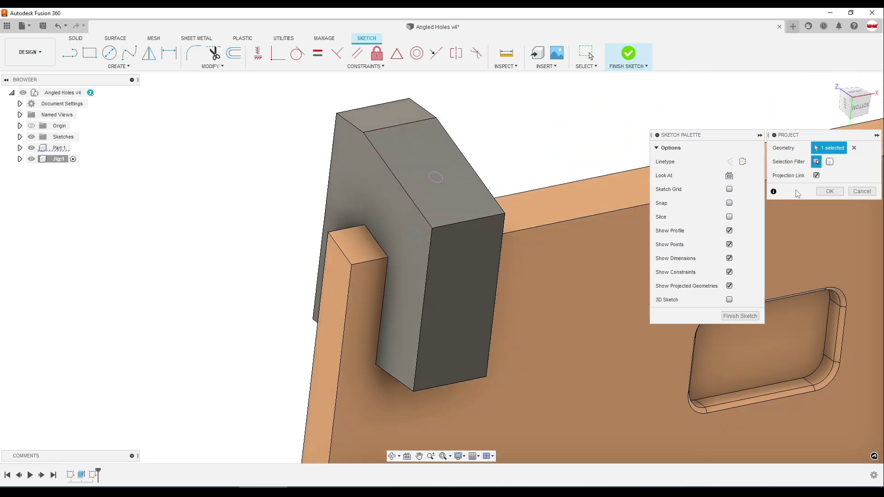
pyautogui.click(829, 191)
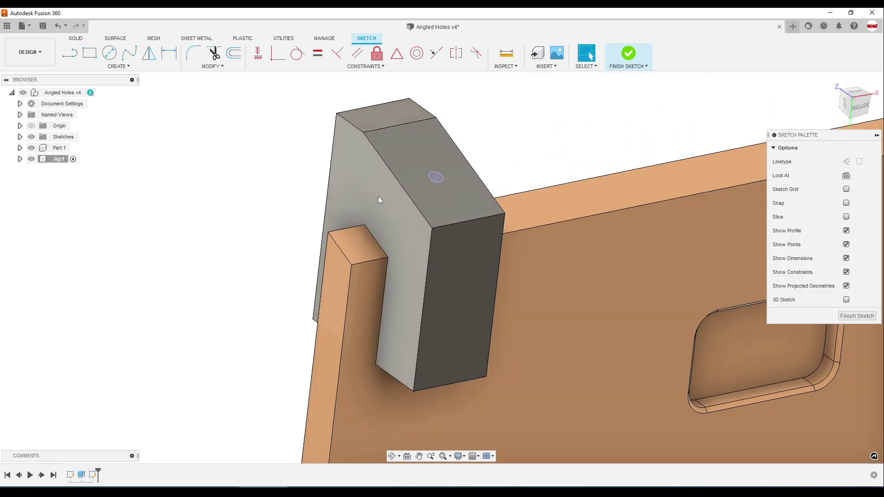
# Hide the part, extrude the projected circle as a cut through the jig, and show the part again.
pyautogui.click(31, 148)
pyautogui.press('e')
pyautogui.moveTo(441, 171); pyautogui.dragTo(392, 258)
pyautogui.keyDown('shift'); pyautogui.moveTo(393, 258); pyautogui.dragTo(459, 226, button='middle'); pyautogui.keyUp('shift')
pyautogui.click(830, 279)
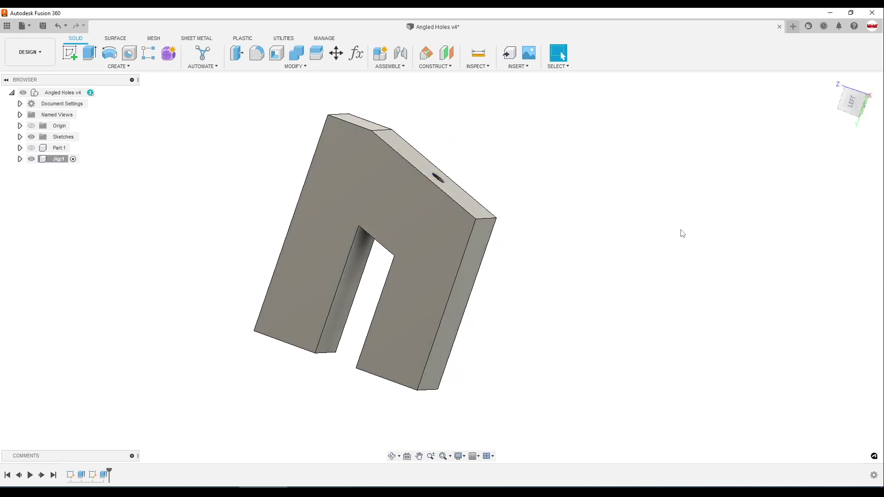
pyautogui.click(30, 148)
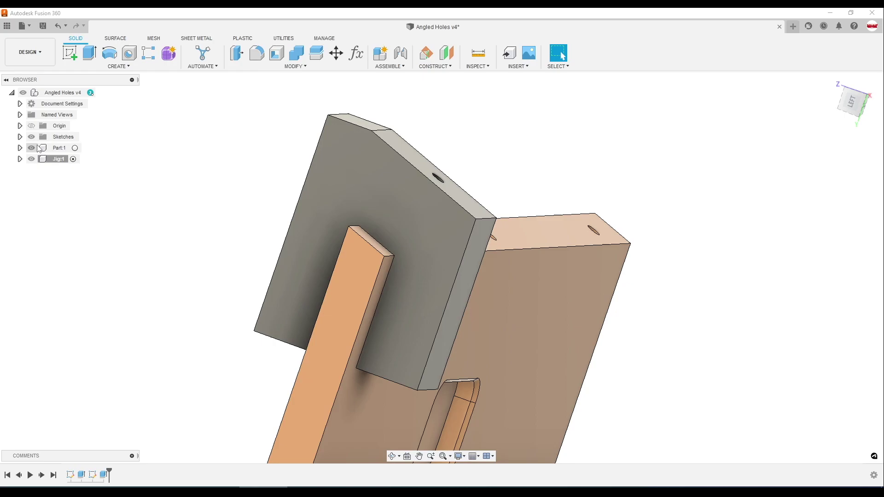
# Measure the distance between the part's end face and the jig's adjacent side face, and clear the selection.
pyautogui.keyDown('shift'); pyautogui.moveTo(310, 181); pyautogui.dragTo(257, 211, button='middle'); pyautogui.keyUp('shift')
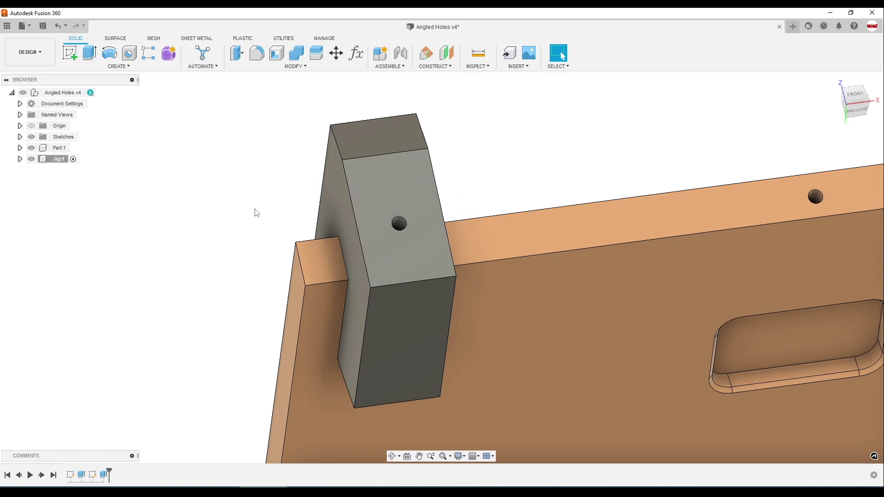
pyautogui.keyDown('shift'); pyautogui.moveTo(309, 221); pyautogui.dragTo(330, 212, button='middle'); pyautogui.keyUp('shift')
pyautogui.scroll(-2, 410, 222)
pyautogui.scroll(4, 414, 212)
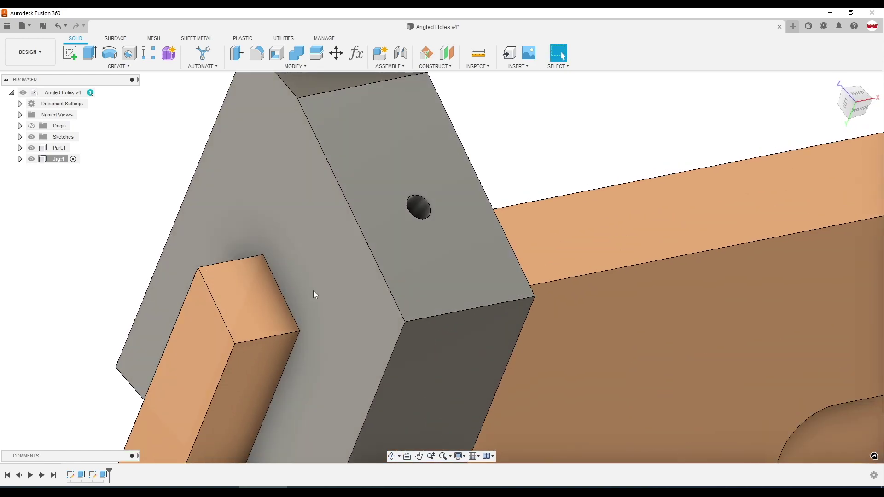
pyautogui.scroll(-3, 361, 258)
pyautogui.scroll(2, 375, 248)
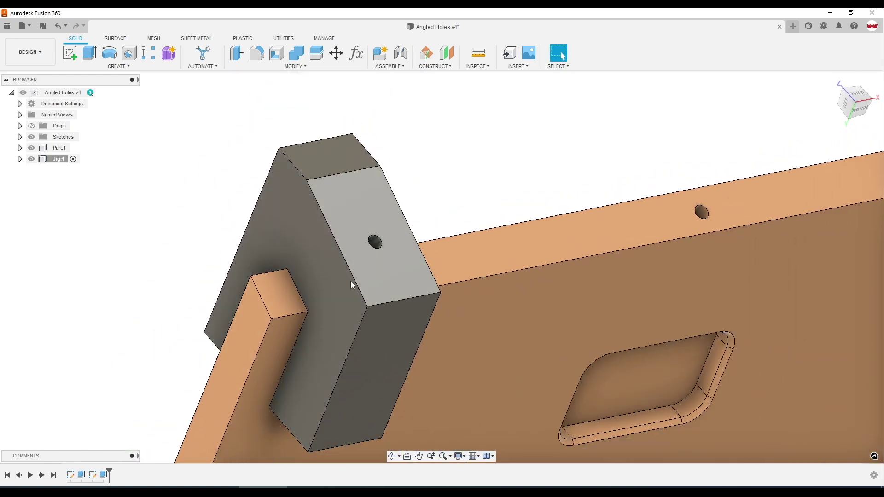
pyautogui.click(260, 314)
pyautogui.click(322, 290)
pyautogui.keyDown('shift'); pyautogui.moveTo(322, 290); pyautogui.dragTo(298, 283, button='middle'); pyautogui.keyUp('shift')
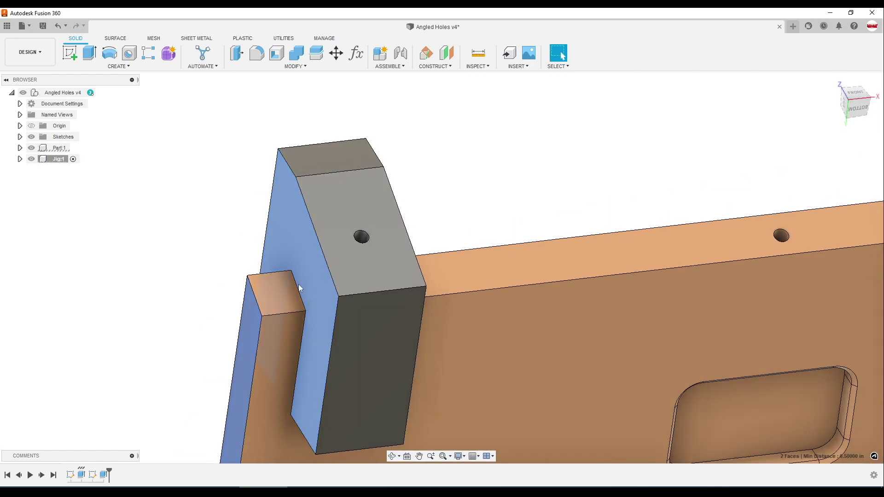
pyautogui.scroll(-4, 257, 303)
pyautogui.click(231, 264)
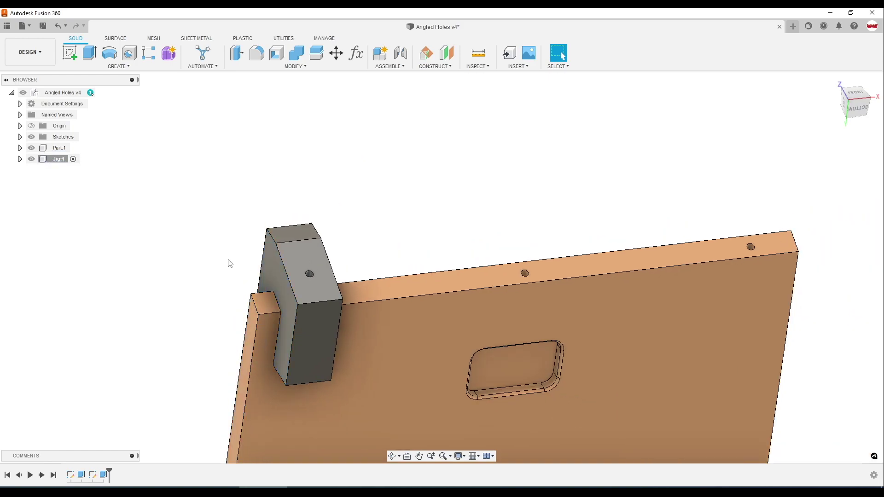
# Examine the jig's drill hole and switch to the browser to view McMaster-Carr's drill bushings page.
pyautogui.scroll(3, 245, 245)
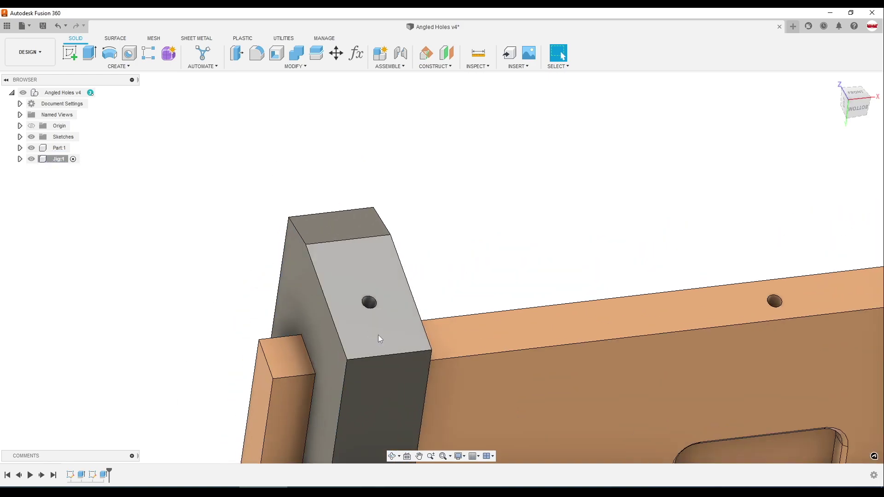
pyautogui.scroll(1, 373, 345)
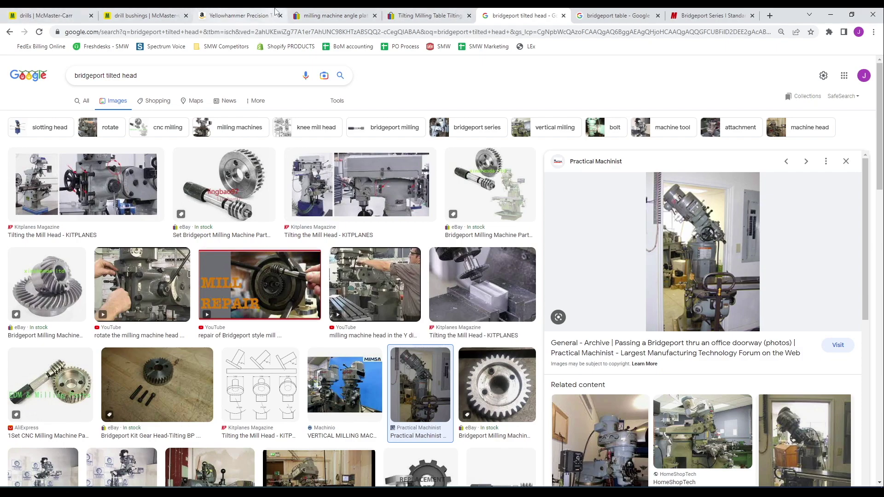
pyautogui.click(152, 15)
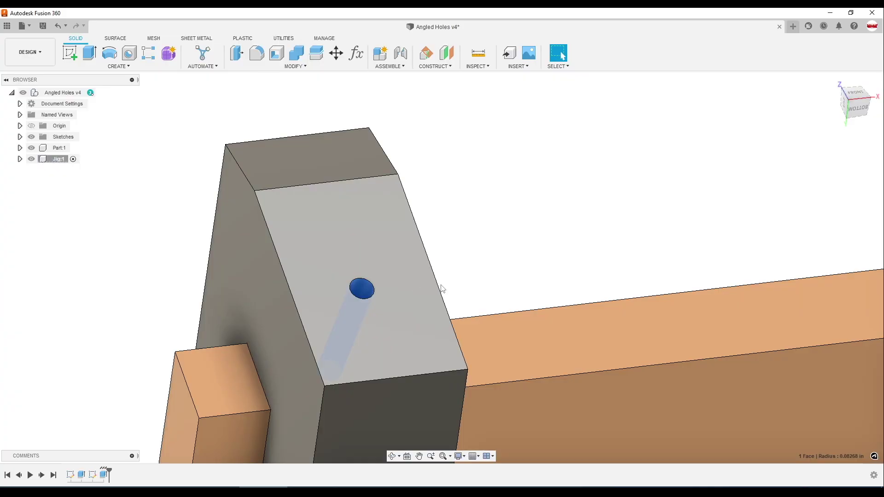
pyautogui.scroll(-3, 625, 353)
pyautogui.scroll(-2, 625, 348)
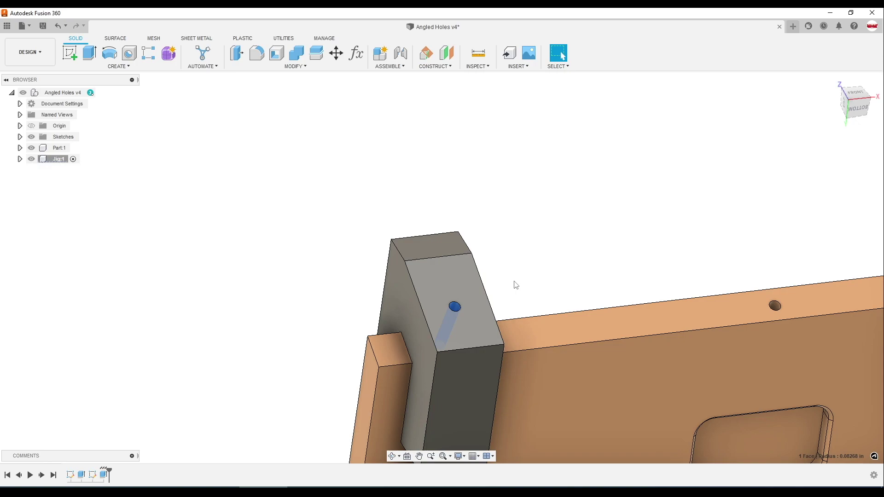
pyautogui.hotkey('alt', 'Tab')
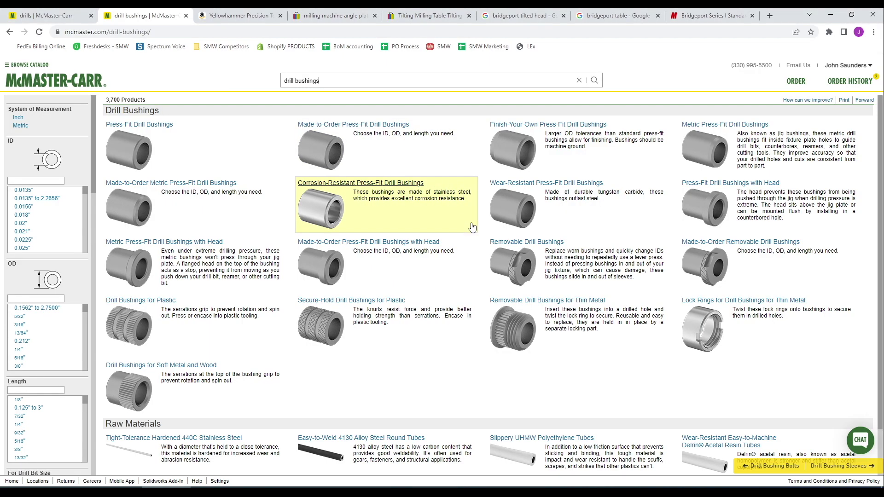
# View McMaster-Carr's short-length drill bits page and highlight the sentence about split-point bits.
pyautogui.hotkey('ctrl', 'shift', 'Tab')
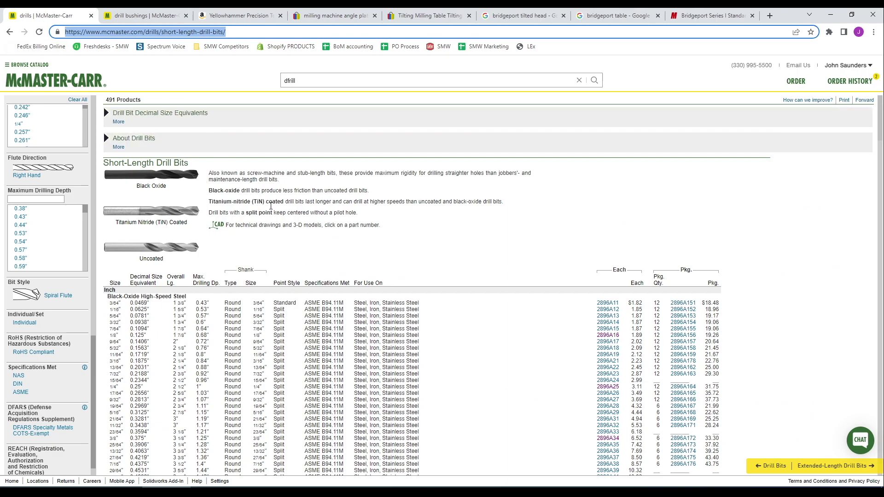
pyautogui.doubleClick(231, 213)
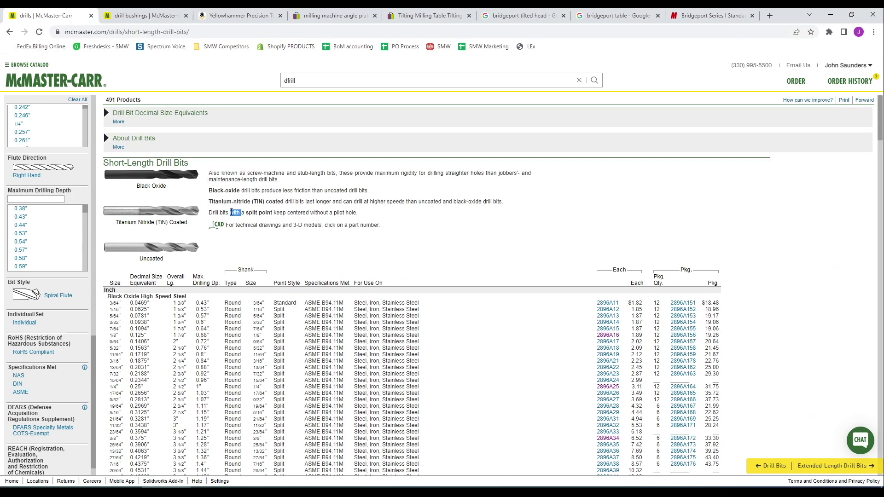
pyautogui.click(231, 212)
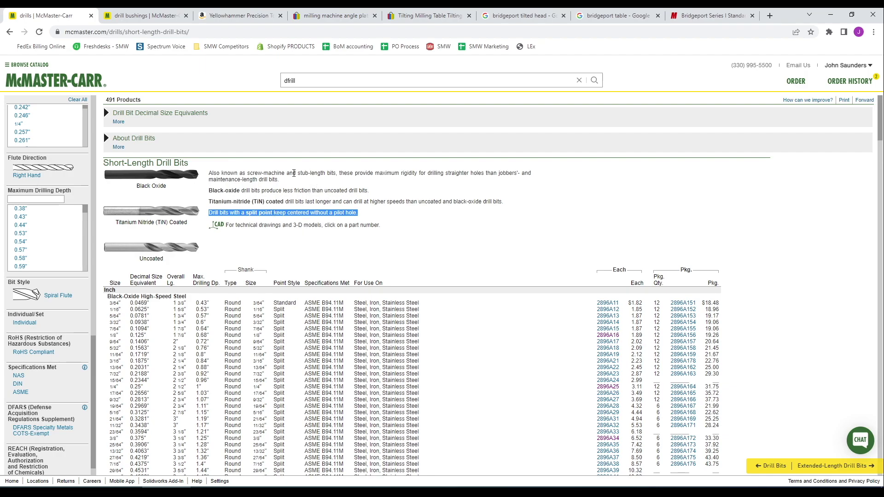
# View the Yellowhammer optical center punch set on Amazon and enlarge its second product photo.
pyautogui.click(240, 15)
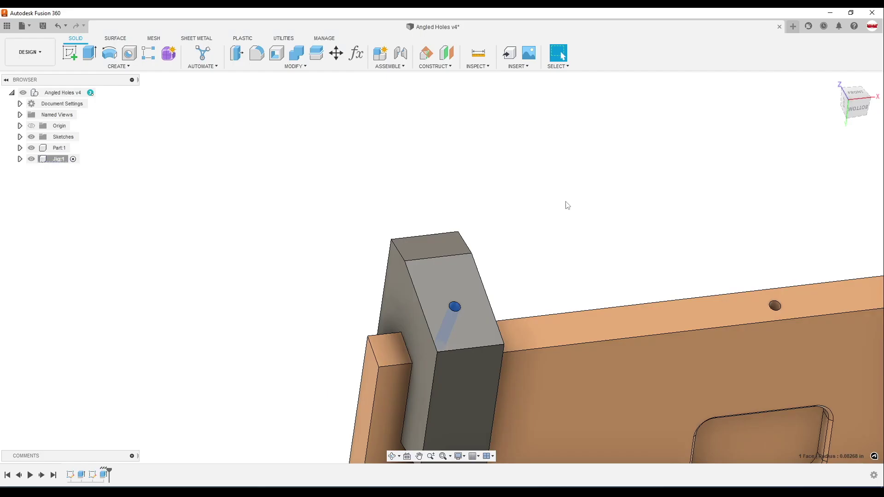
pyautogui.click(592, 316)
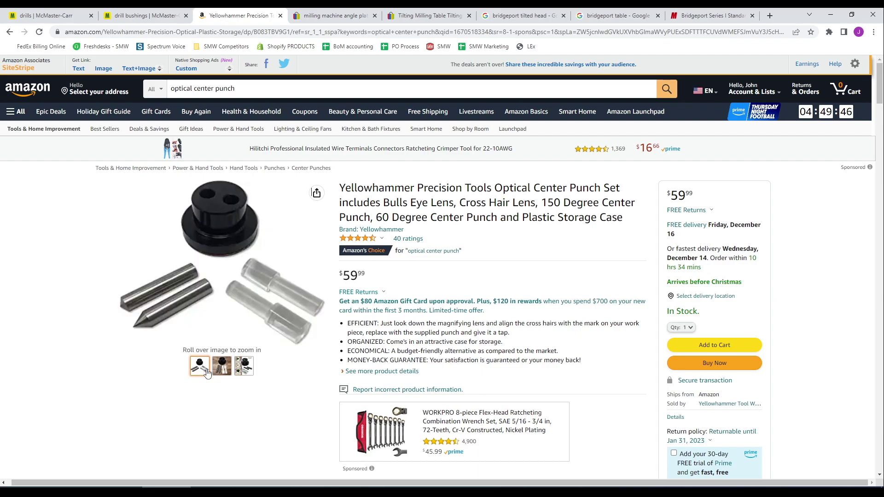
pyautogui.moveTo(243, 322)
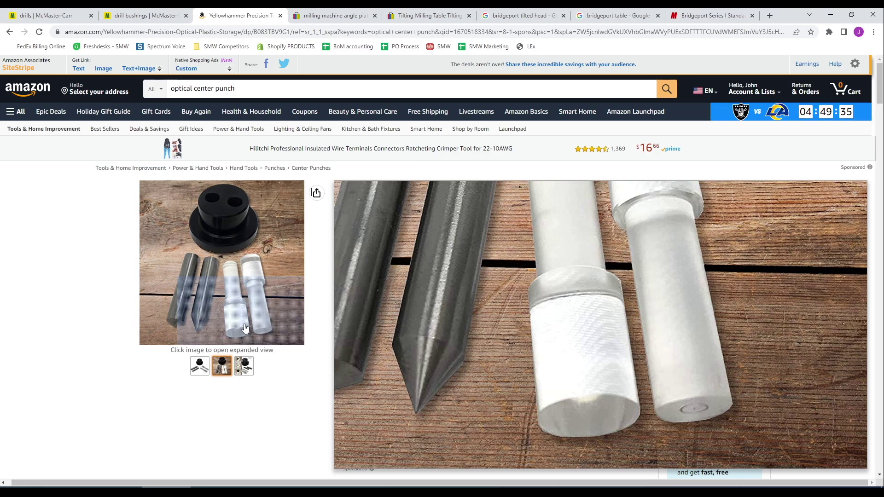
pyautogui.click(244, 328)
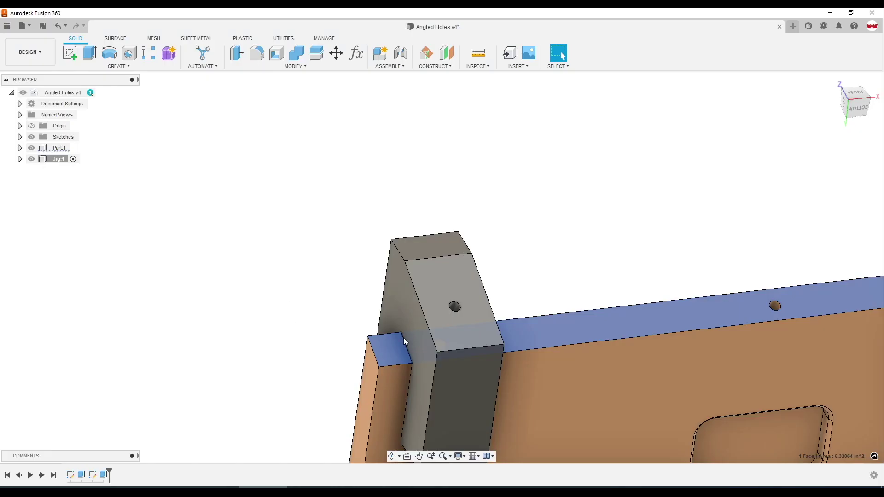
pyautogui.keyDown('shift'); pyautogui.moveTo(403, 337); pyautogui.dragTo(287, 257, button='middle'); pyautogui.keyUp('shift')
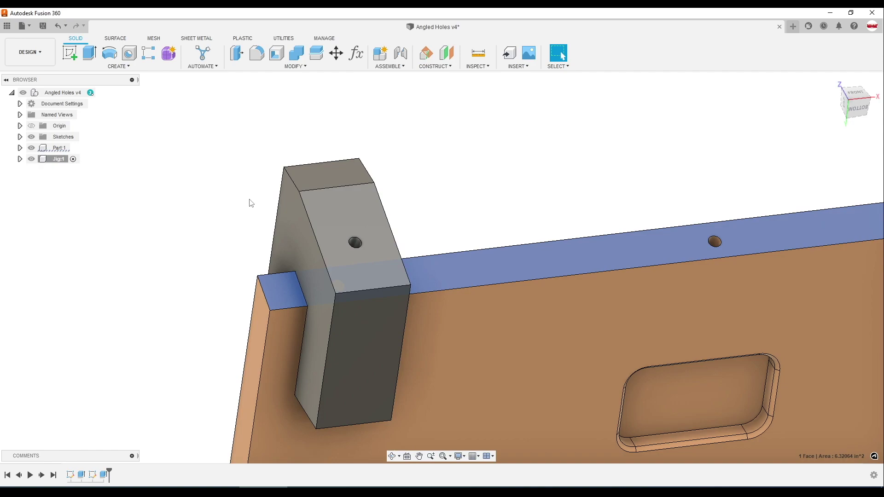
pyautogui.click(236, 203)
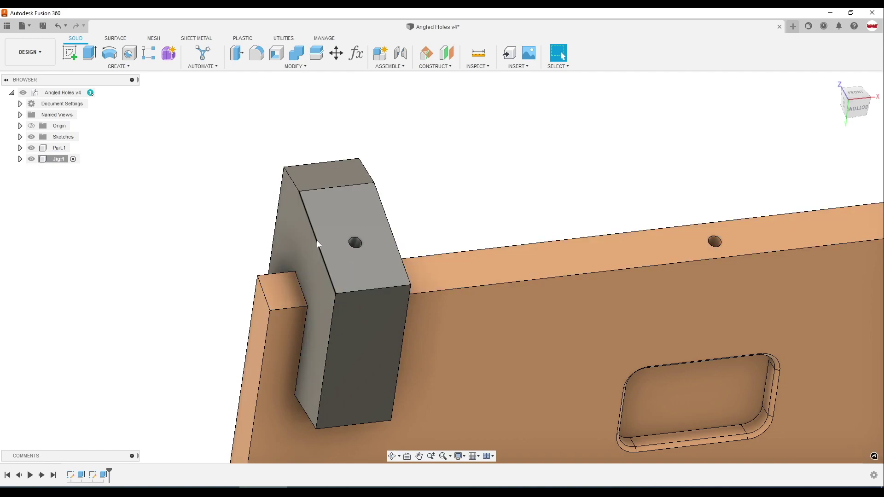
pyautogui.scroll(-6, 233, 226)
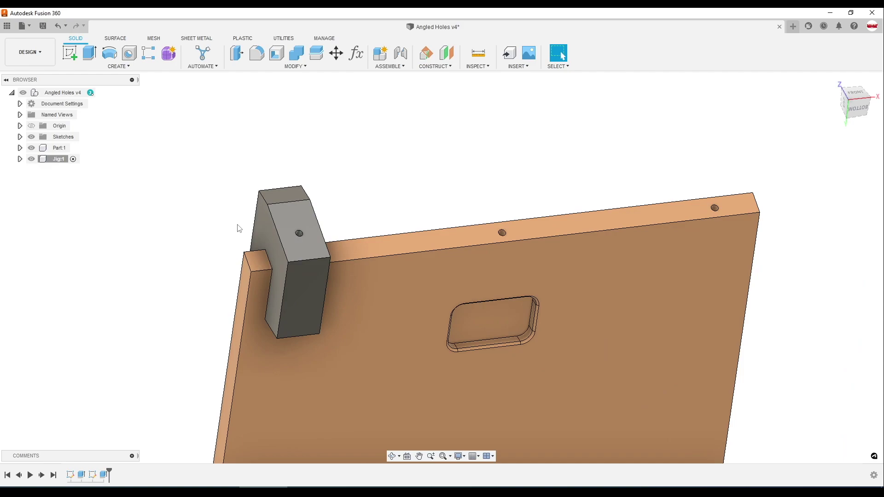
pyautogui.keyDown('shift'); pyautogui.moveTo(279, 217); pyautogui.dragTo(286, 216, button='middle'); pyautogui.keyUp('shift')
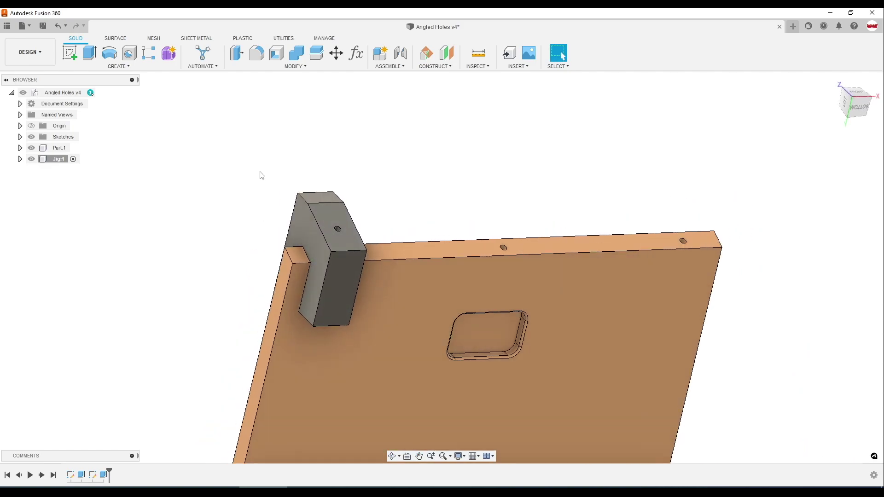